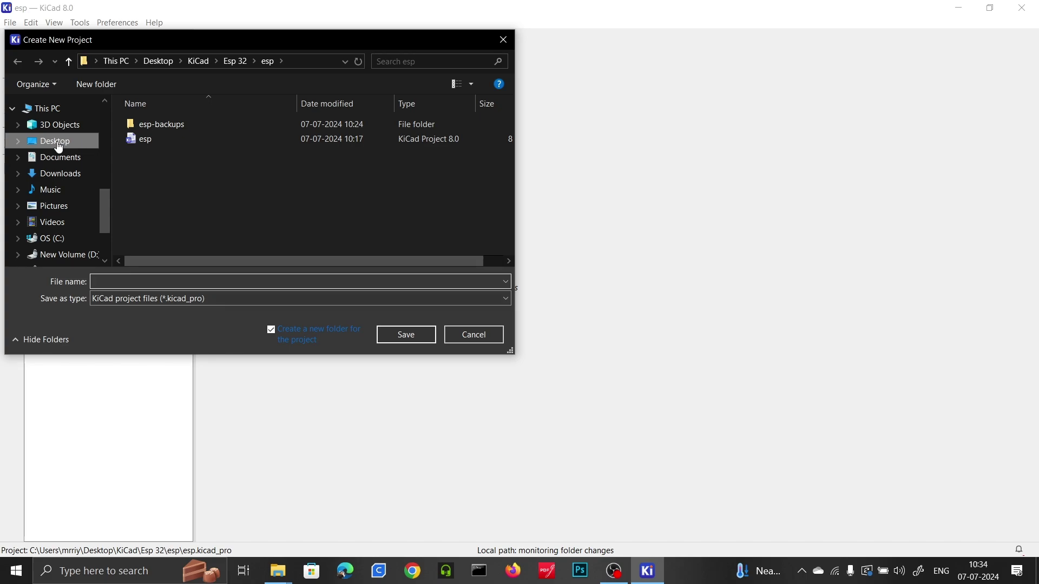
# Create a folder named "new project" inside the KiCad folder on the Desktop.
pyautogui.click(58, 143)
pyautogui.click(328, 147)
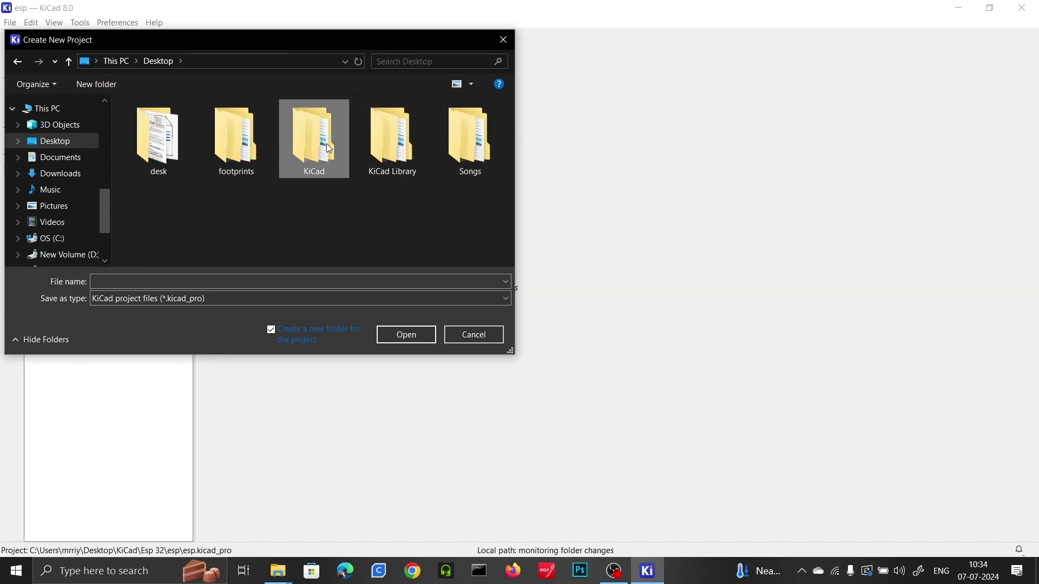
pyautogui.doubleClick(329, 147)
pyautogui.click(148, 282)
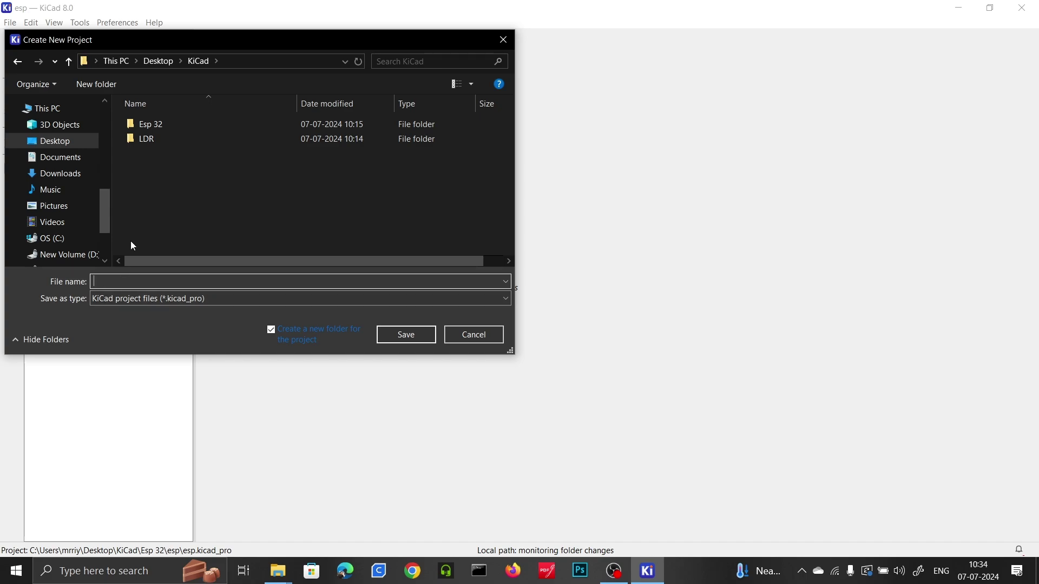
pyautogui.rightClick(195, 194)
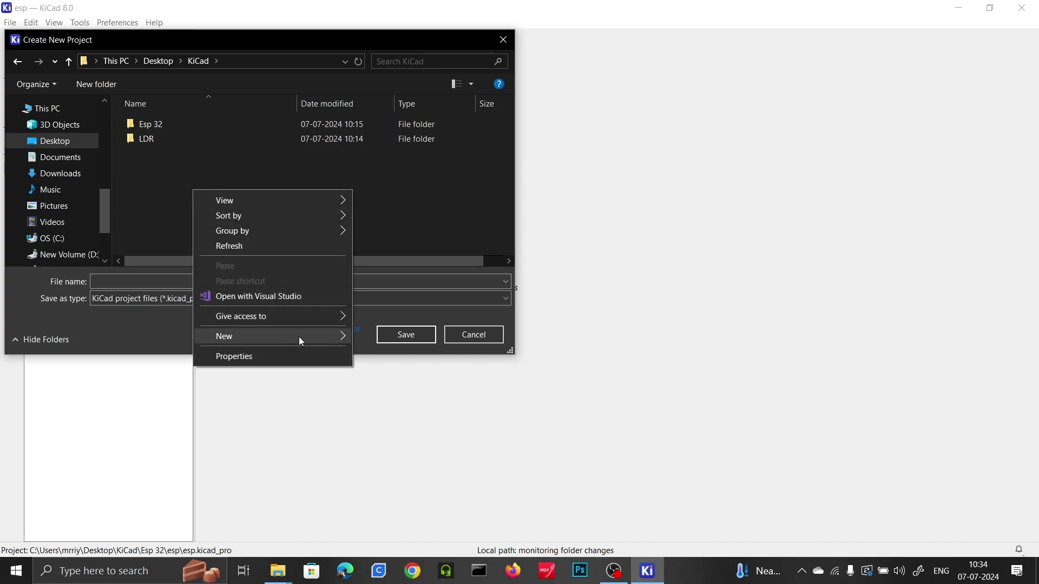
pyautogui.moveTo(302, 339)
pyautogui.click(381, 338)
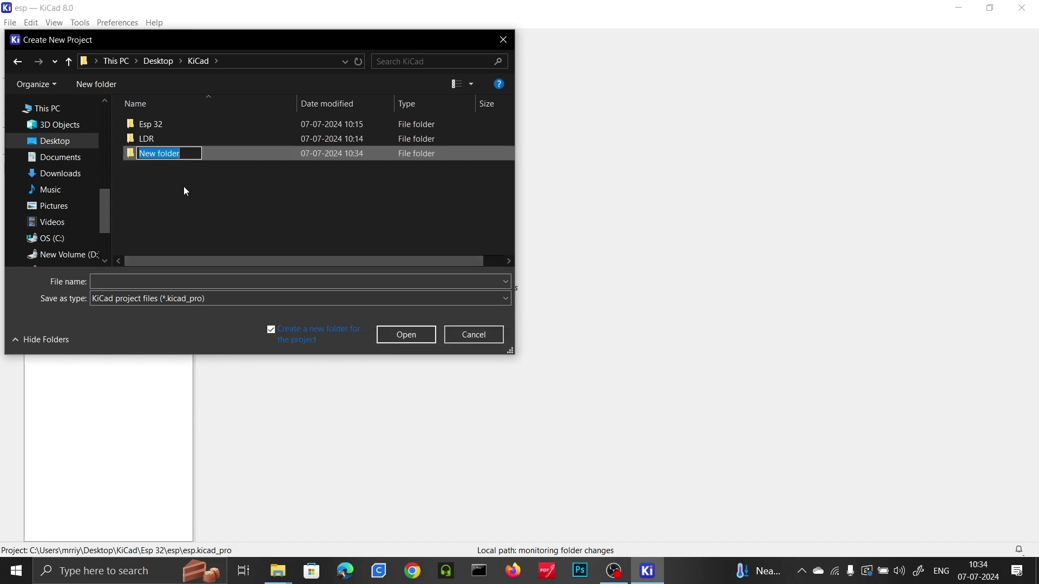
pyautogui.write('new')
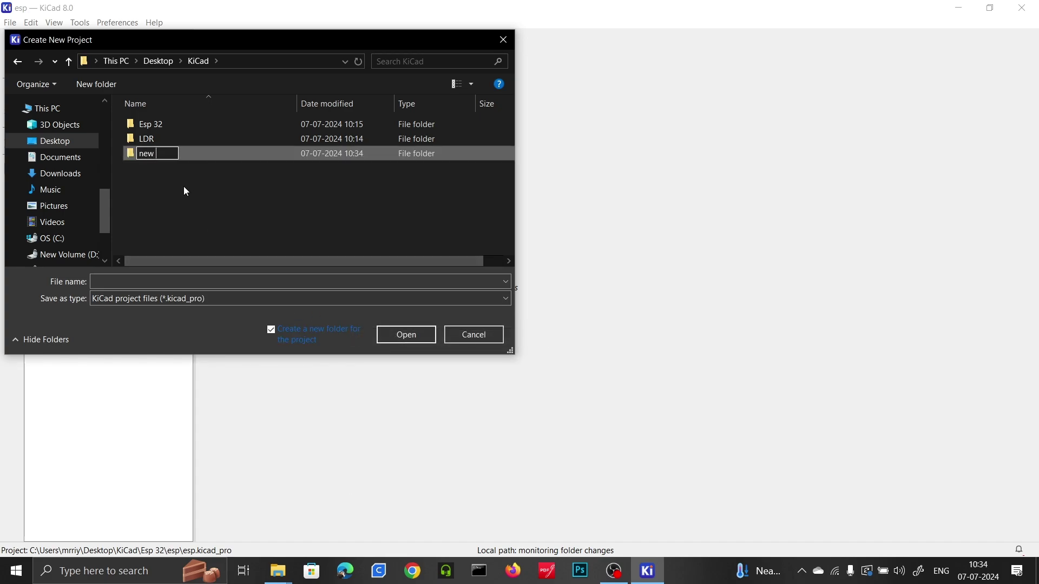
pyautogui.write(' project')
pyautogui.press('Return')
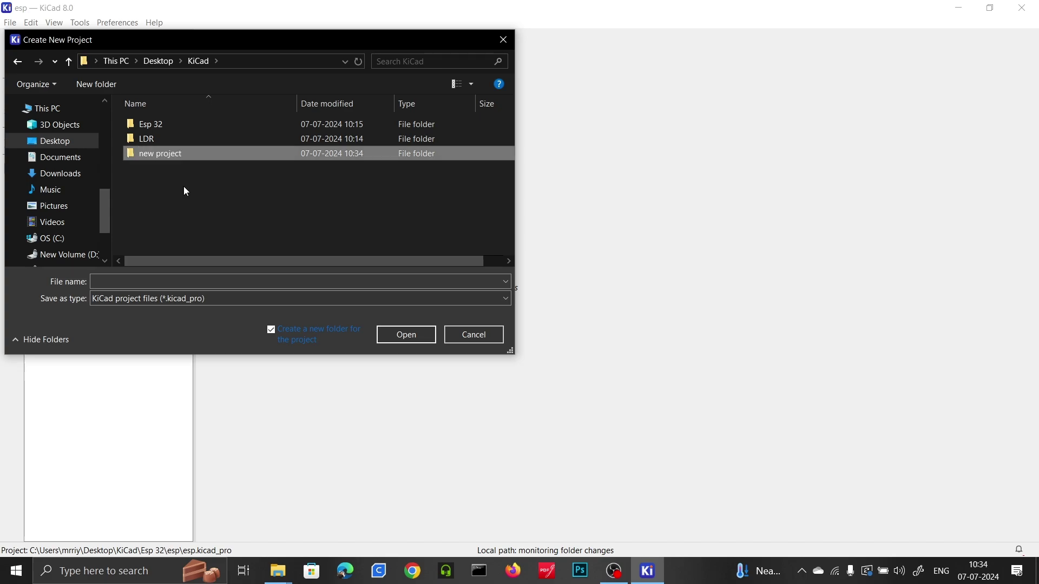
# Create the project in the "new project" folder under the file name "Project Name".
pyautogui.doubleClick(176, 155)
pyautogui.click(130, 284)
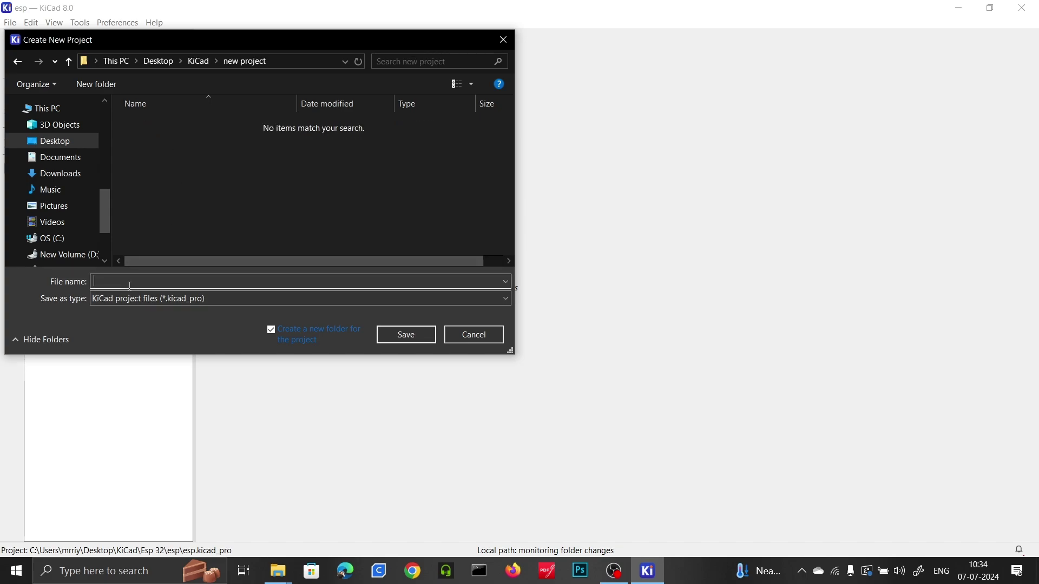
pyautogui.write('Project Nmae')
pyautogui.press('BackSpace')
pyautogui.press('Return')
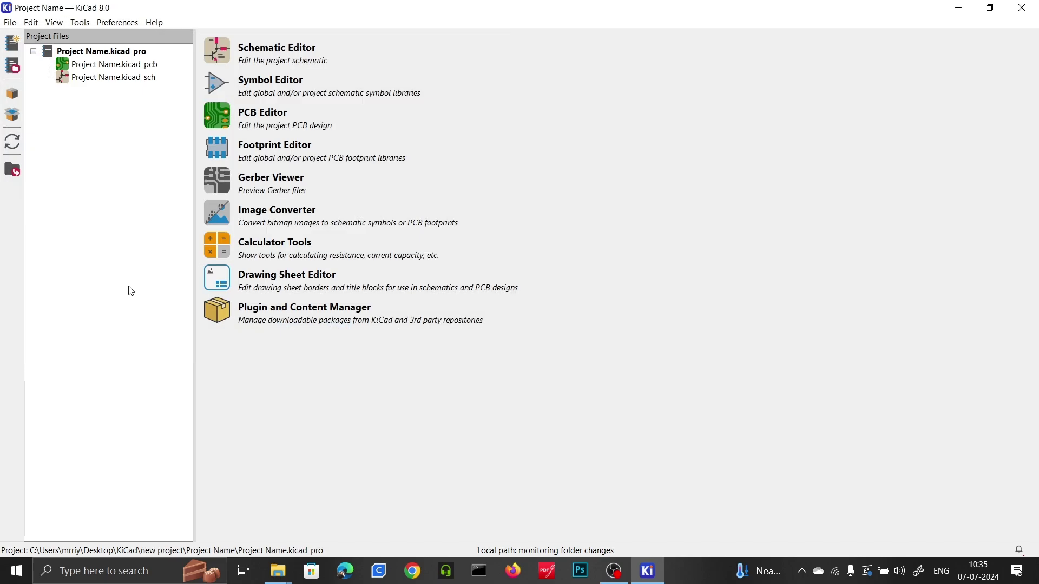
# Open the project's schematic and add a global symbol library entry with the nickname LM741_TH.
pyautogui.doubleClick(66, 81)
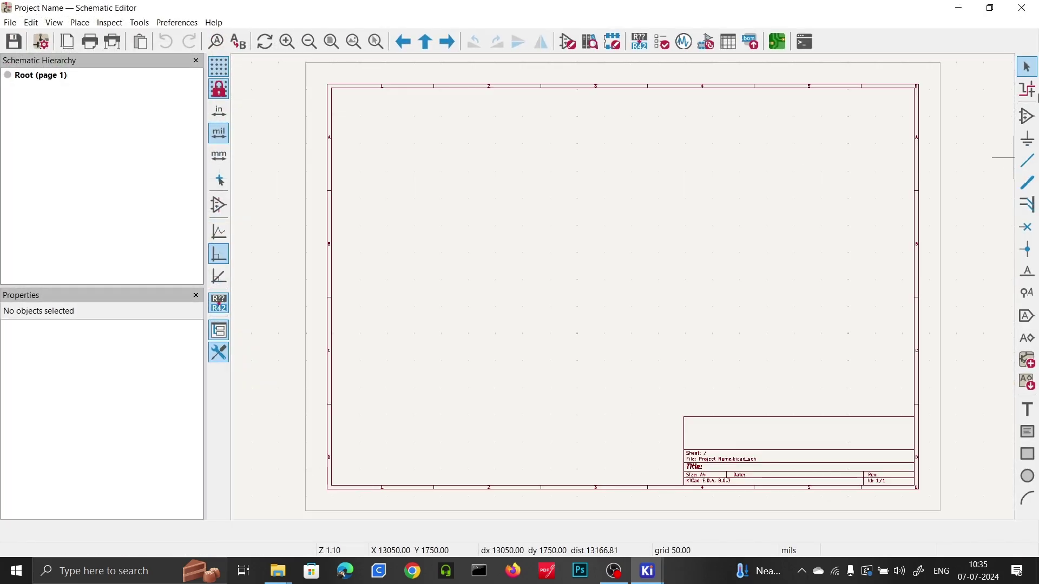
pyautogui.click(177, 23)
pyautogui.click(216, 54)
pyautogui.scroll(-3, 317, 168)
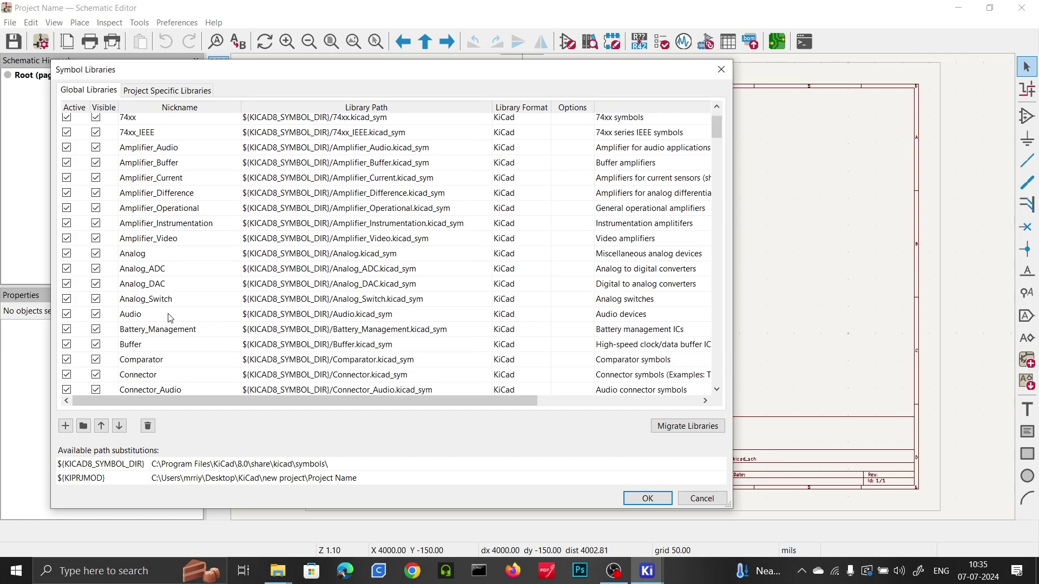
pyautogui.moveTo(719, 133); pyautogui.dragTo(735, 379)
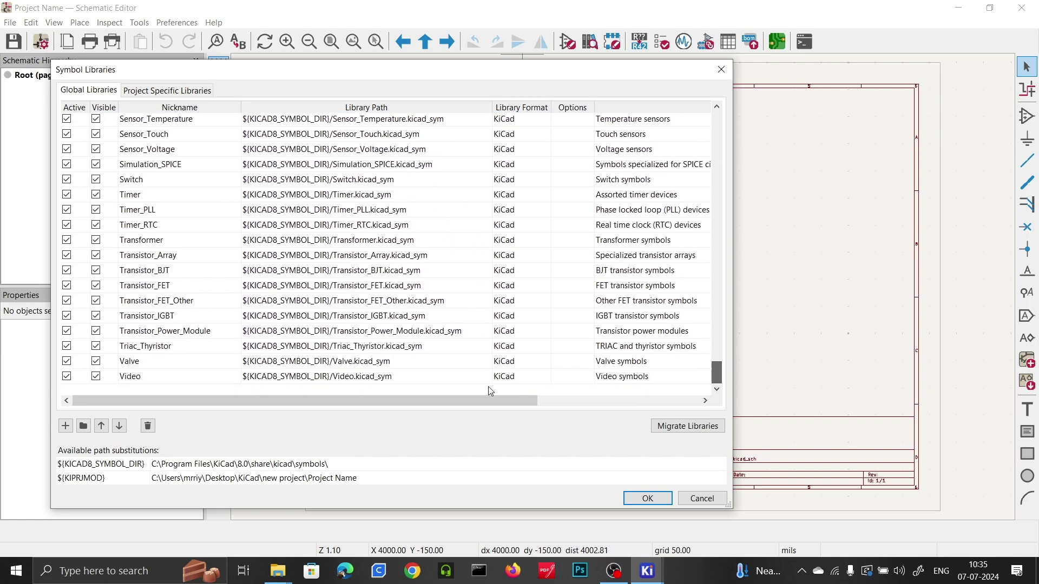
pyautogui.click(66, 427)
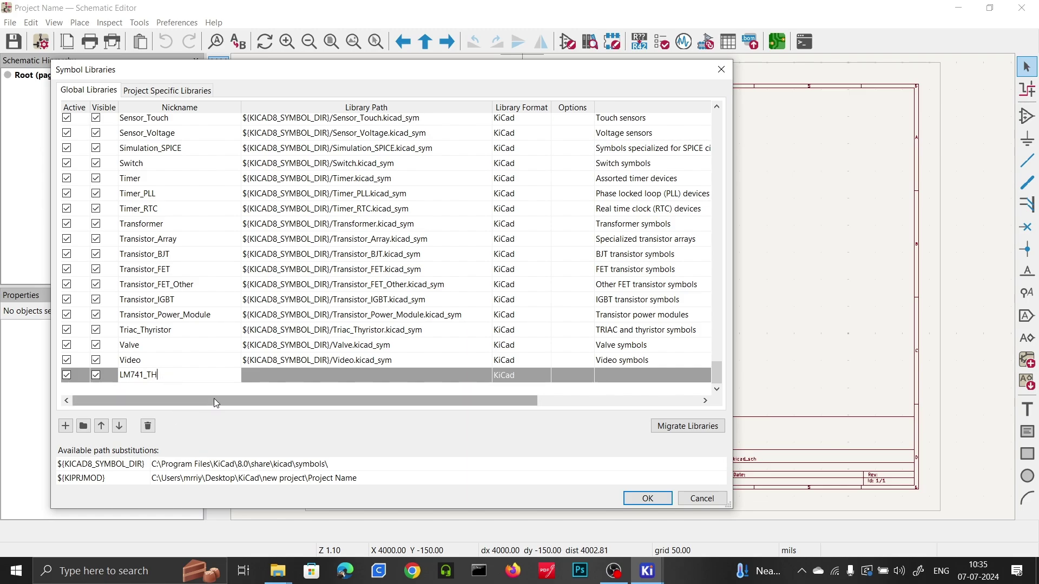
# Start browsing for the LM741_TH entry's library file and go to the Desktop folder.
pyautogui.click(476, 377)
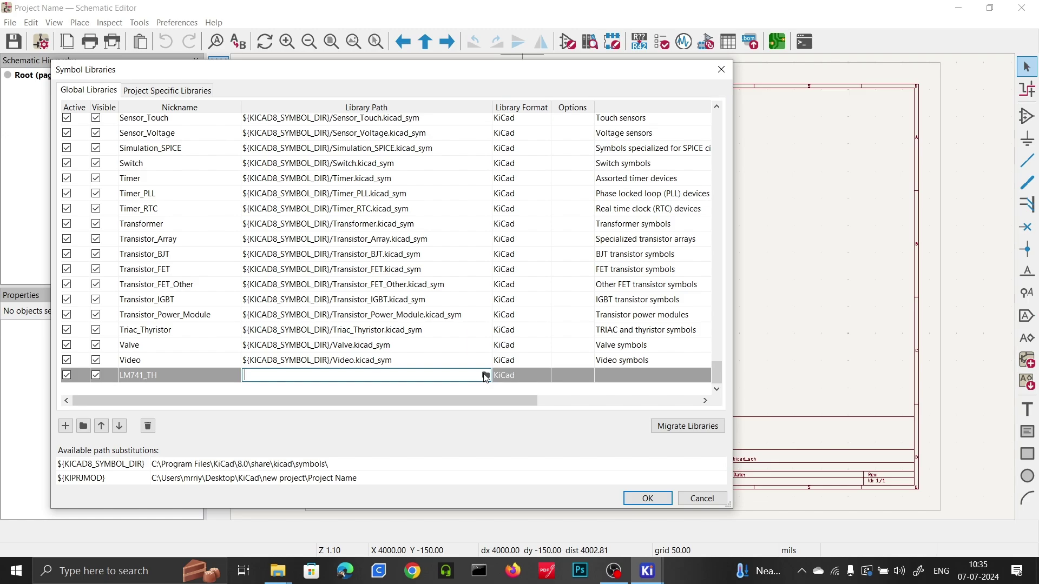
pyautogui.click(486, 376)
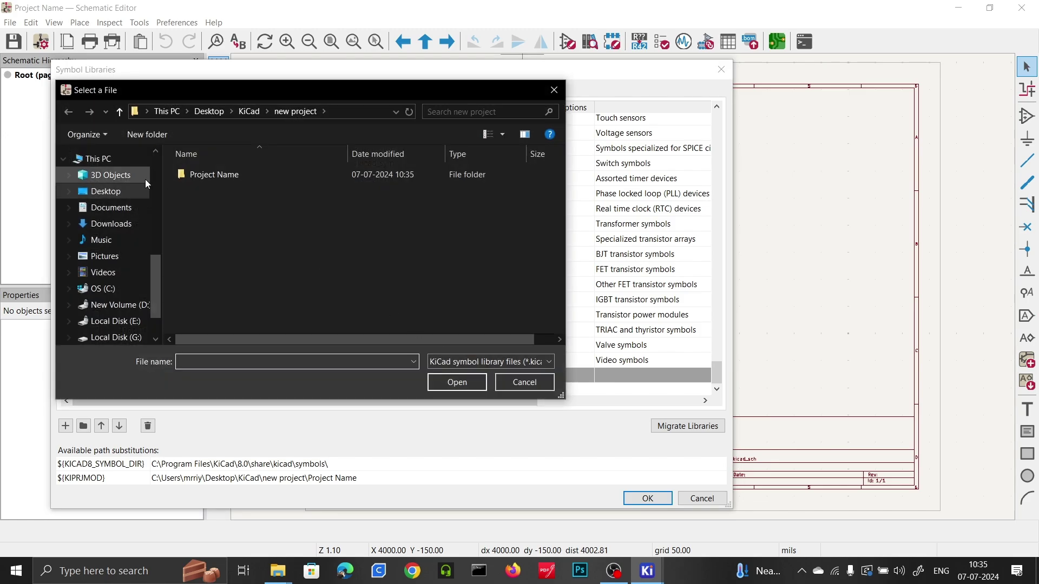
pyautogui.click(124, 191)
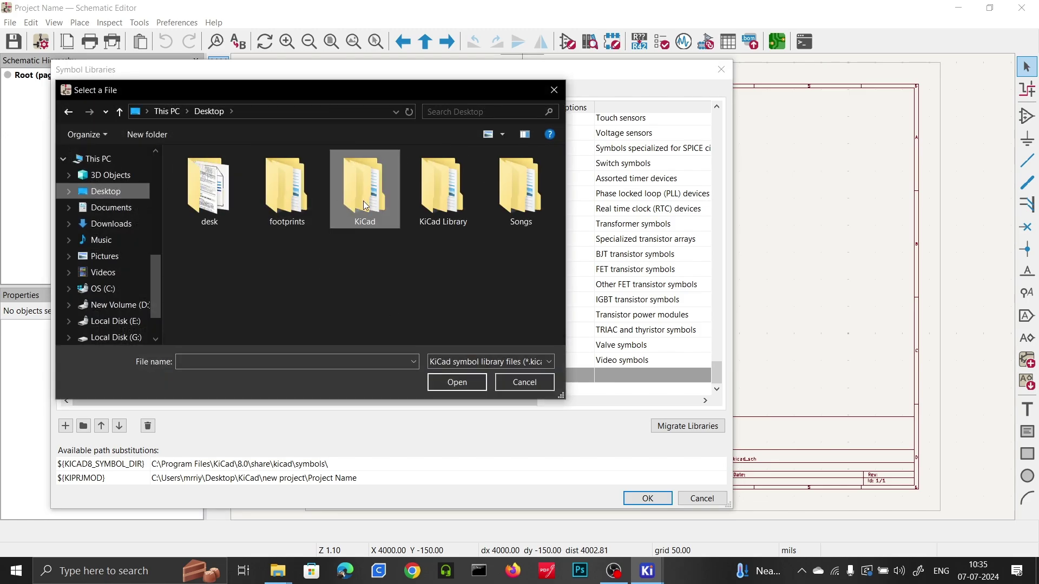
pyautogui.doubleClick(370, 205)
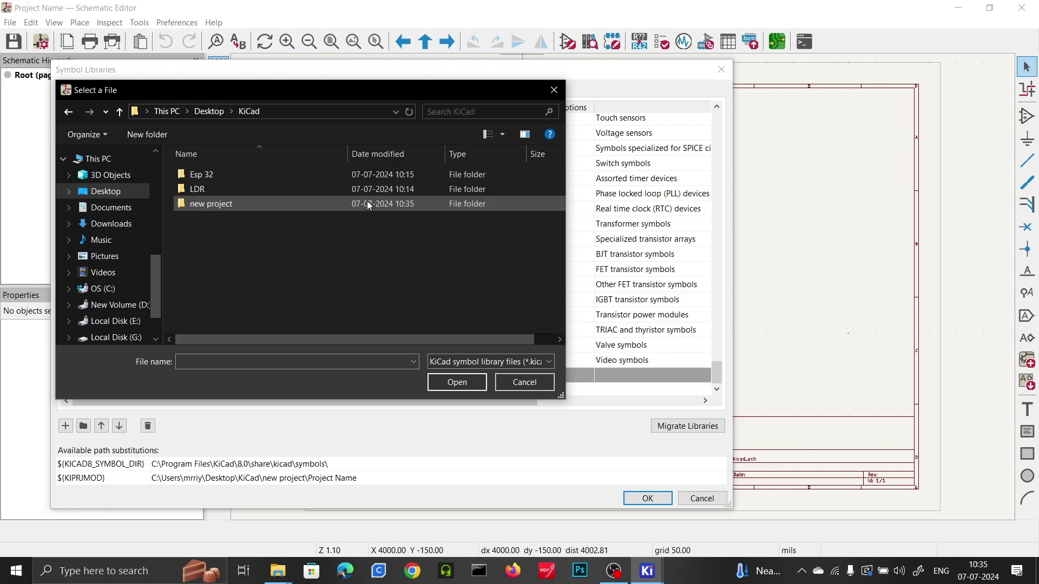
pyautogui.doubleClick(206, 187)
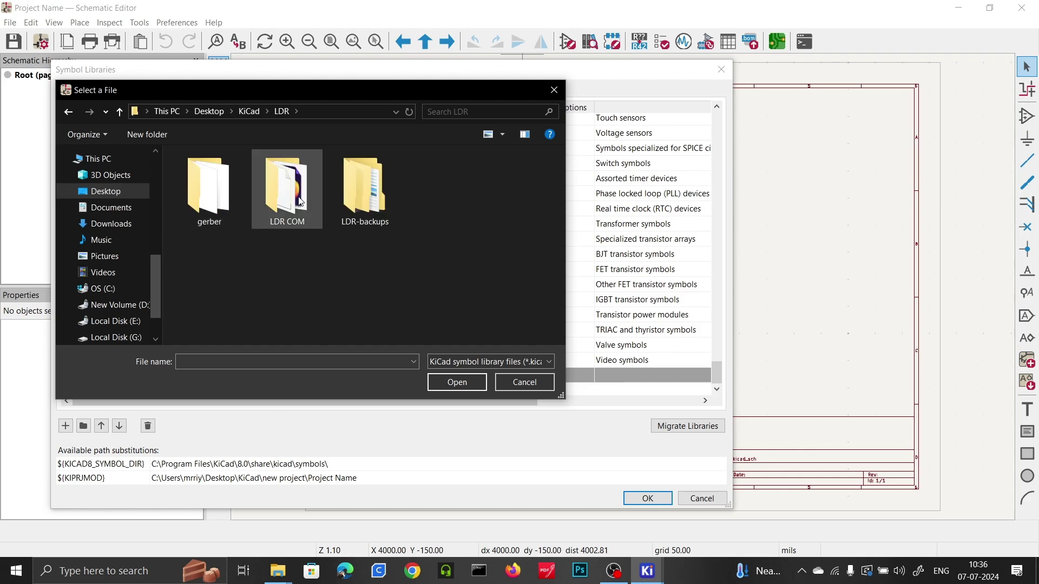
pyautogui.click(68, 112)
pyautogui.click(68, 112)
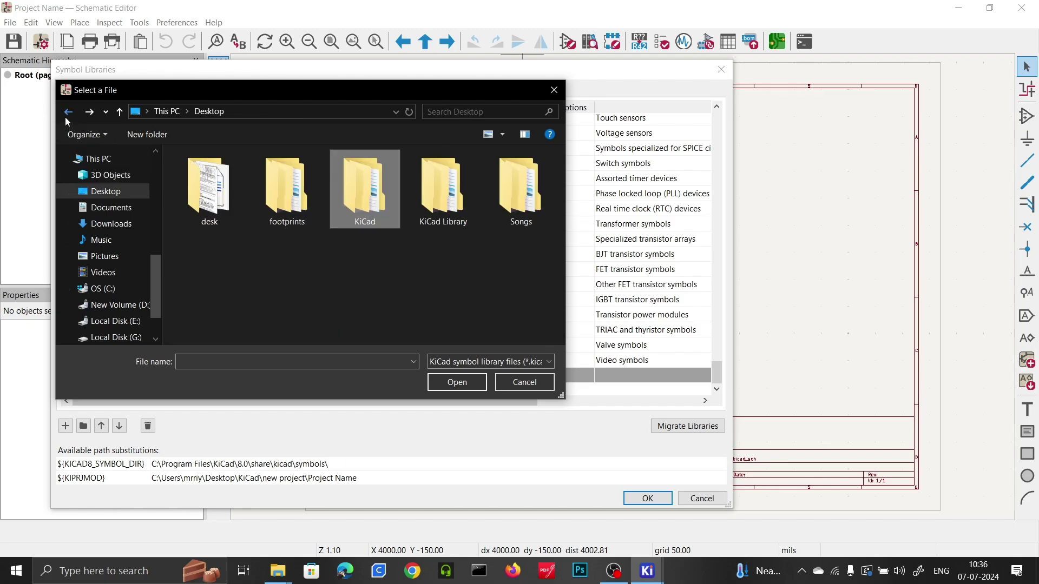
# Set the library path to Amplifier_lm741.kicad_sym from the KiCad Library folder's LM741 subfolder and accept the symbol library table.
pyautogui.doubleClick(446, 198)
pyautogui.doubleClick(245, 175)
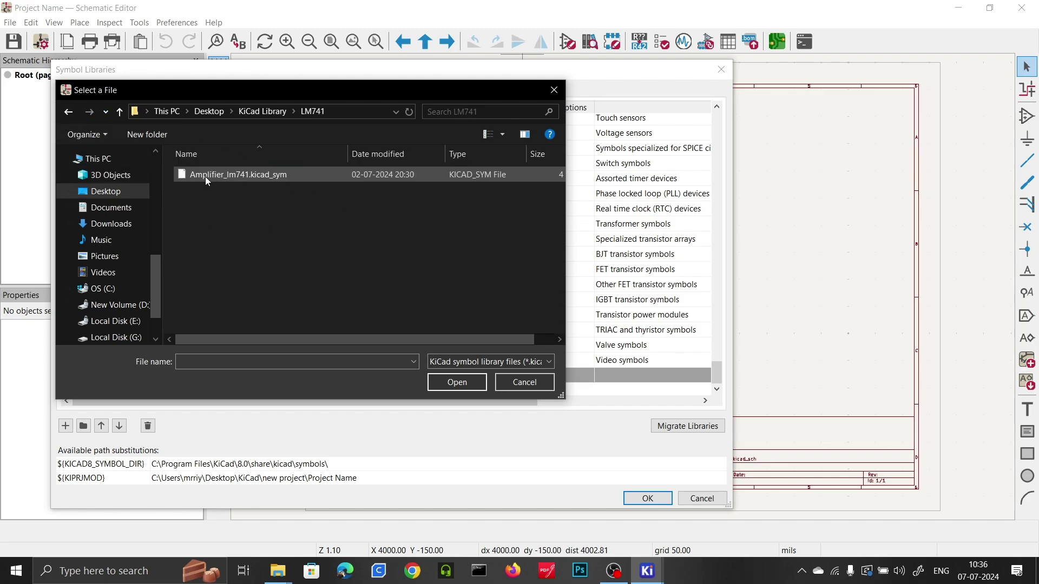
pyautogui.click(234, 174)
pyautogui.click(457, 382)
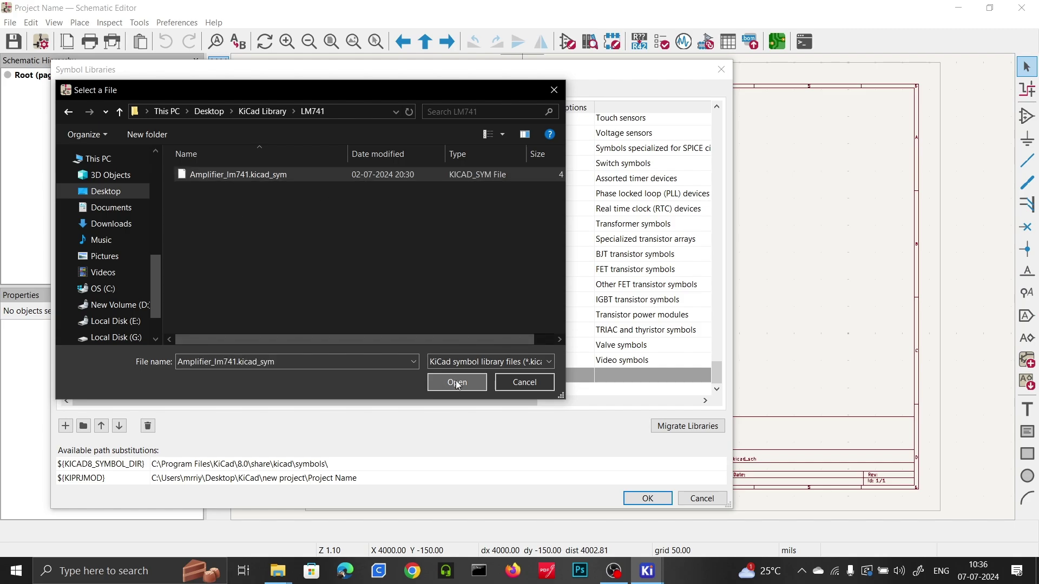
pyautogui.click(649, 499)
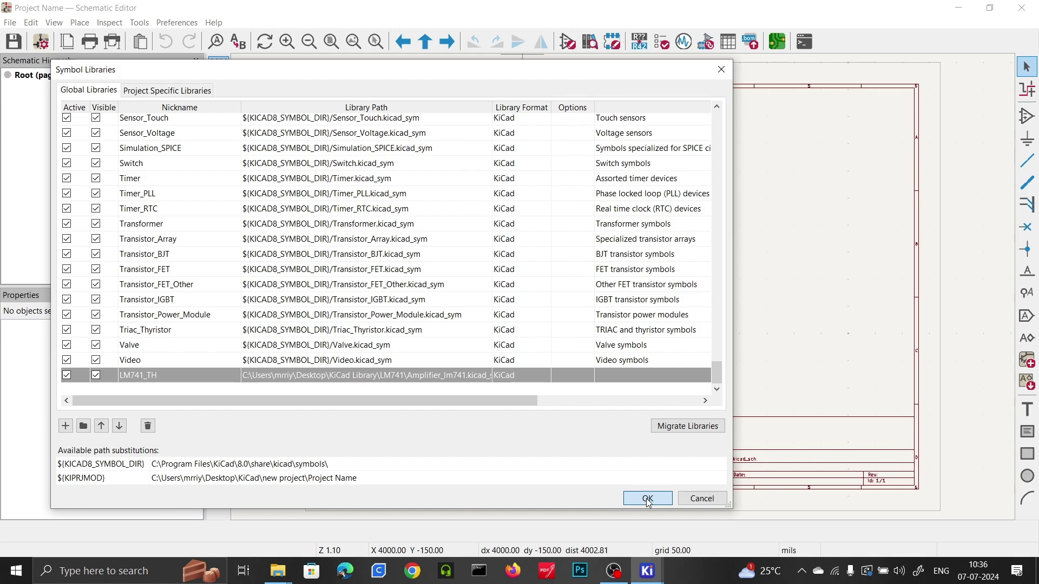
pyautogui.click(649, 499)
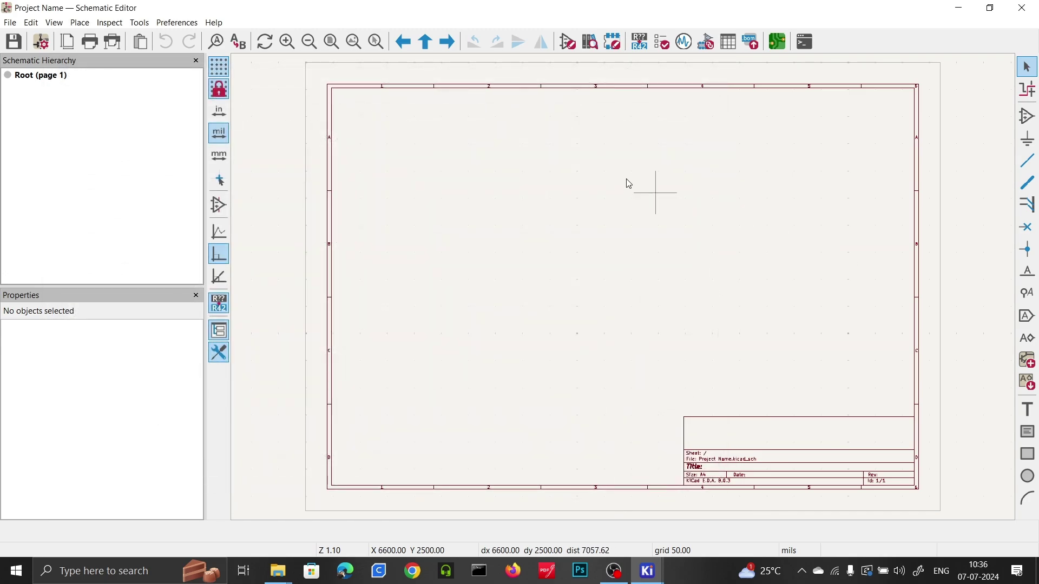
# Place the LM741 symbol from the LM741_TH library near the middle of the sheet, at about X 5600, Y 3500 mils.
pyautogui.click(1028, 115)
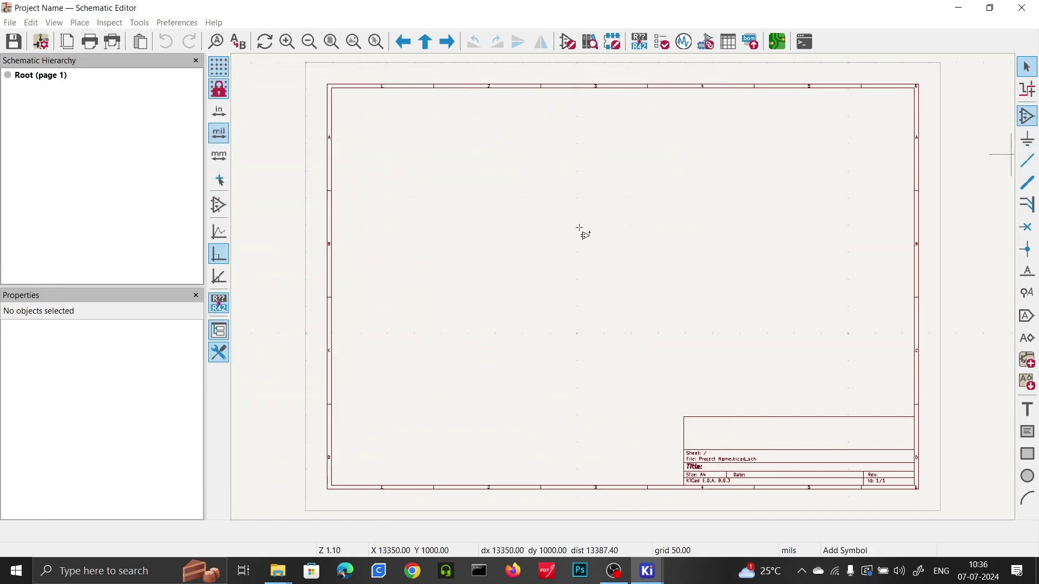
pyautogui.click(580, 228)
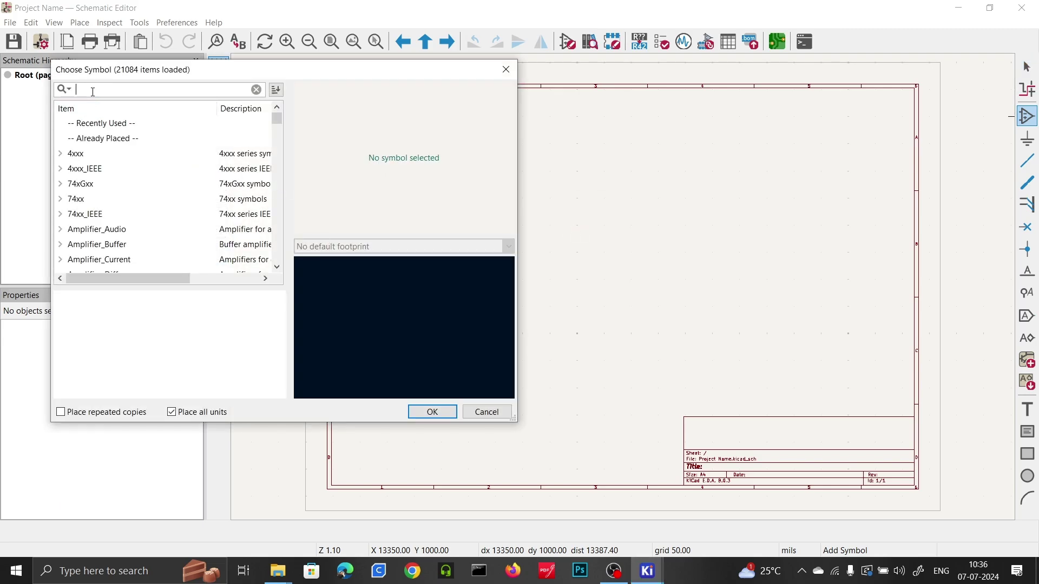
pyautogui.write('LM')
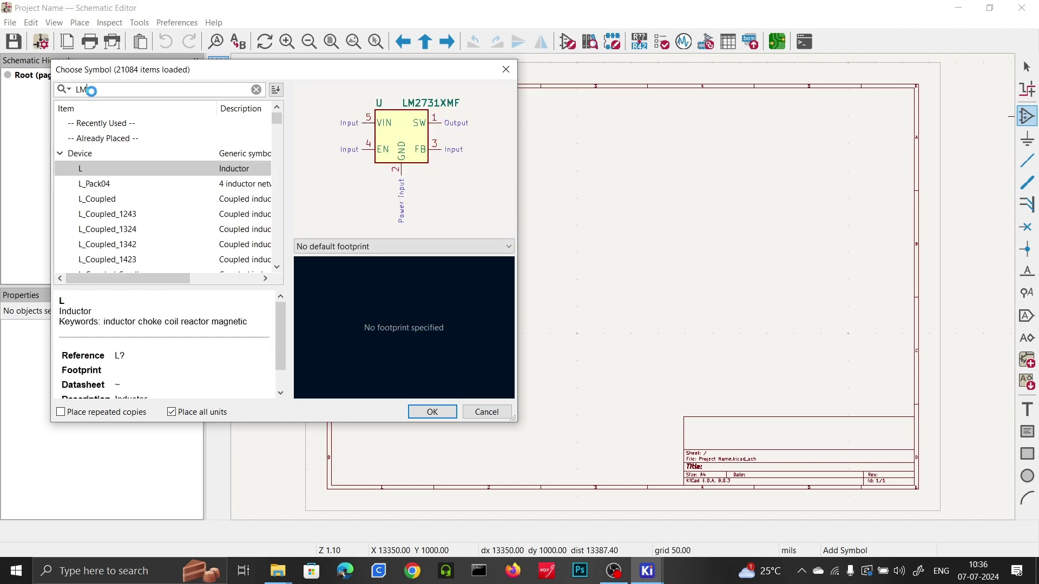
pyautogui.write('741')
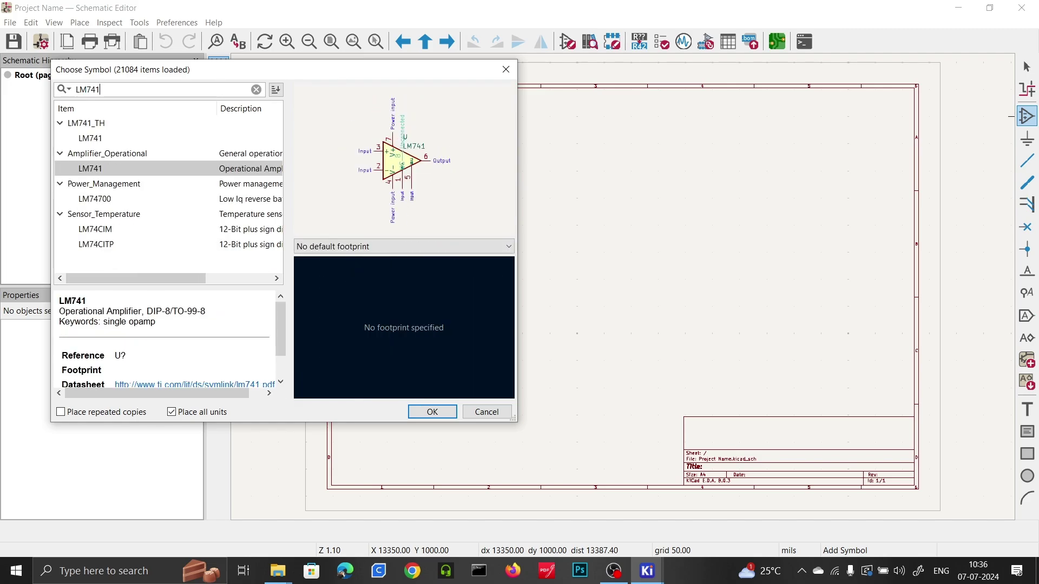
pyautogui.click(90, 129)
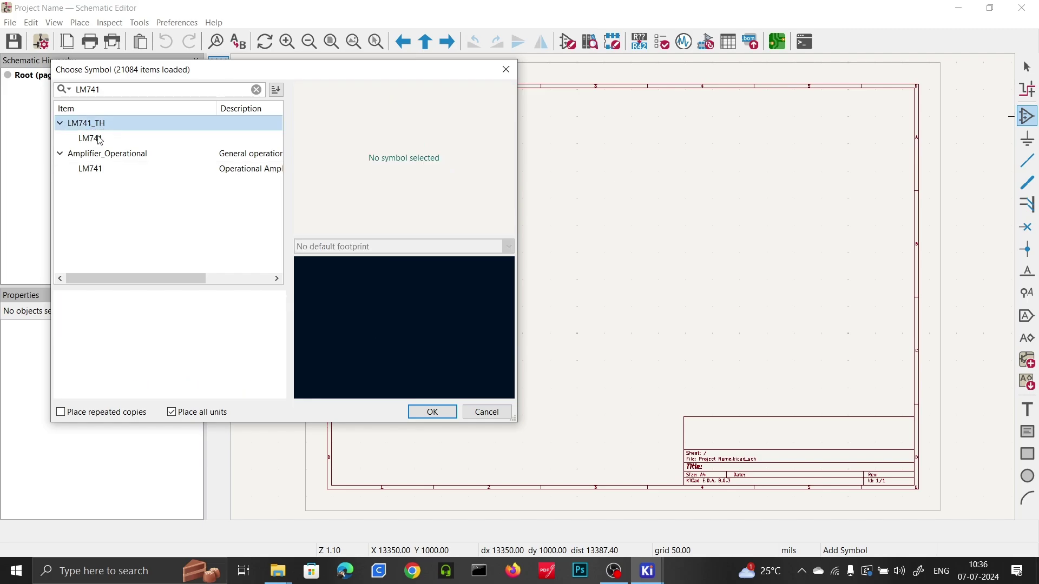
pyautogui.click(96, 139)
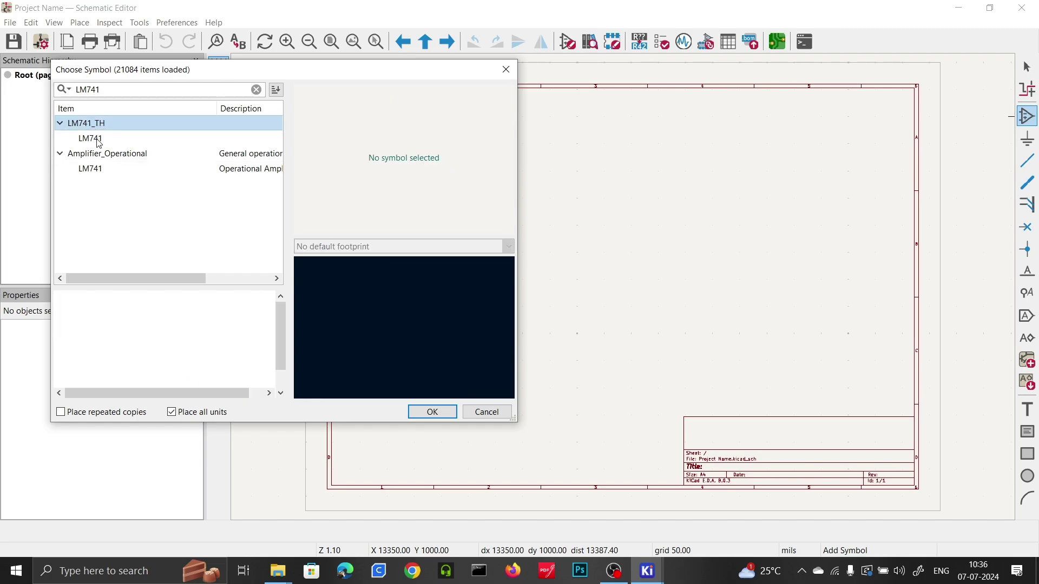
pyautogui.click(430, 411)
pyautogui.click(618, 263)
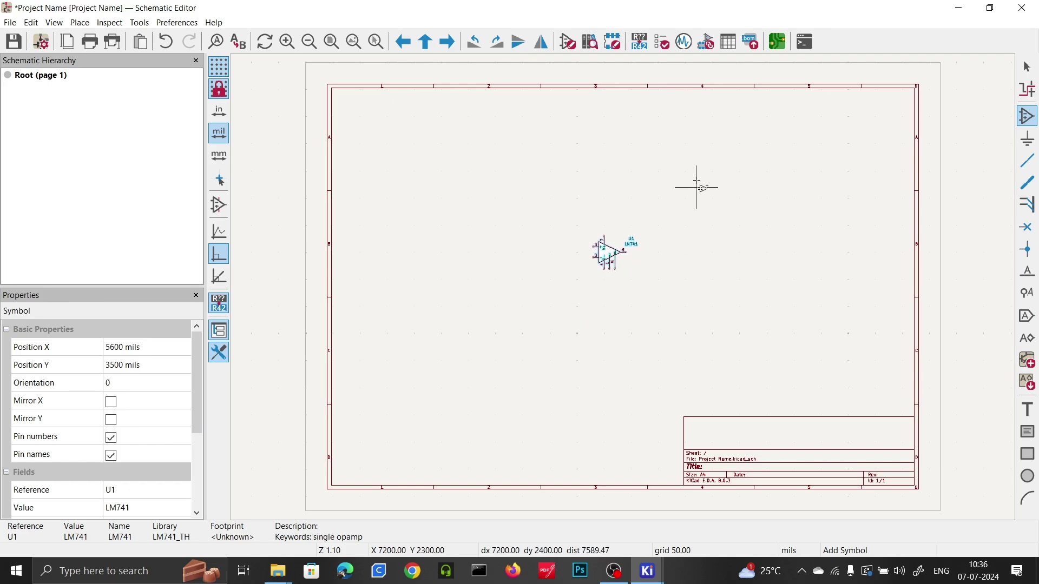
# Look through the footprint libraries available for assignment to U1, and close Assign Footprints without assigning one.
pyautogui.click(708, 43)
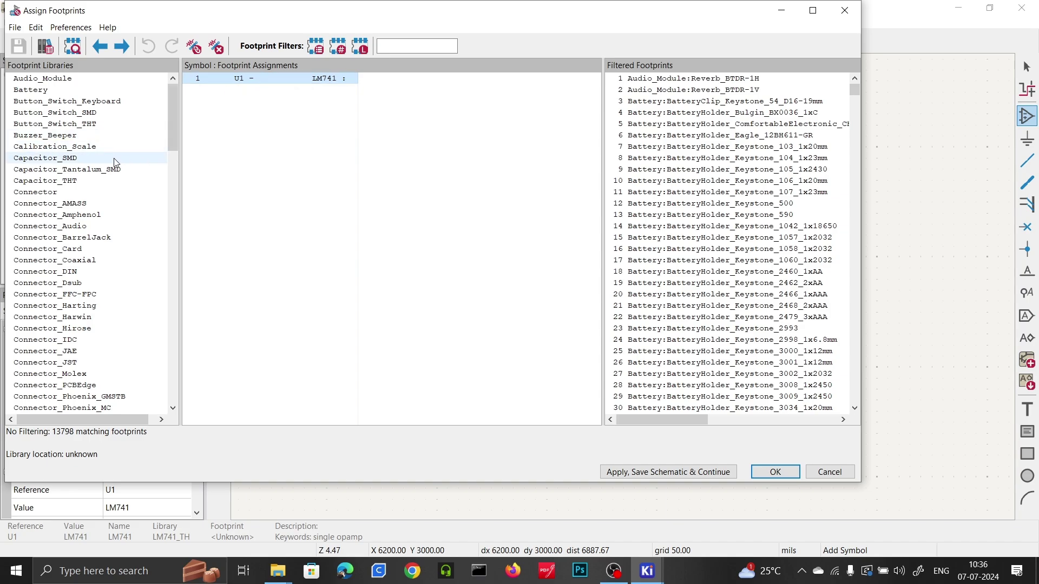
pyautogui.scroll(-15, 97, 216)
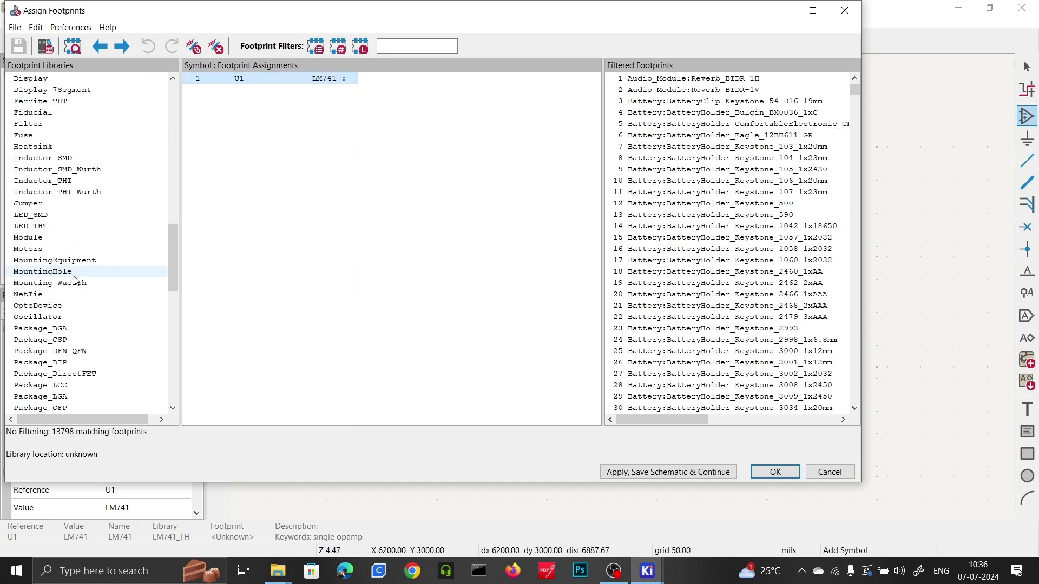
pyautogui.scroll(-17, 76, 278)
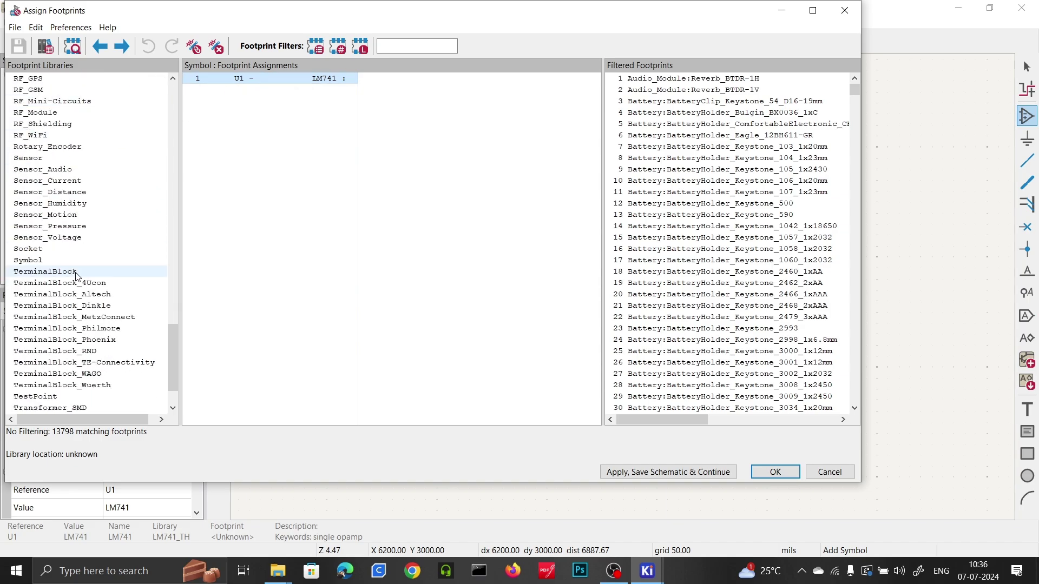
pyautogui.scroll(20, 78, 277)
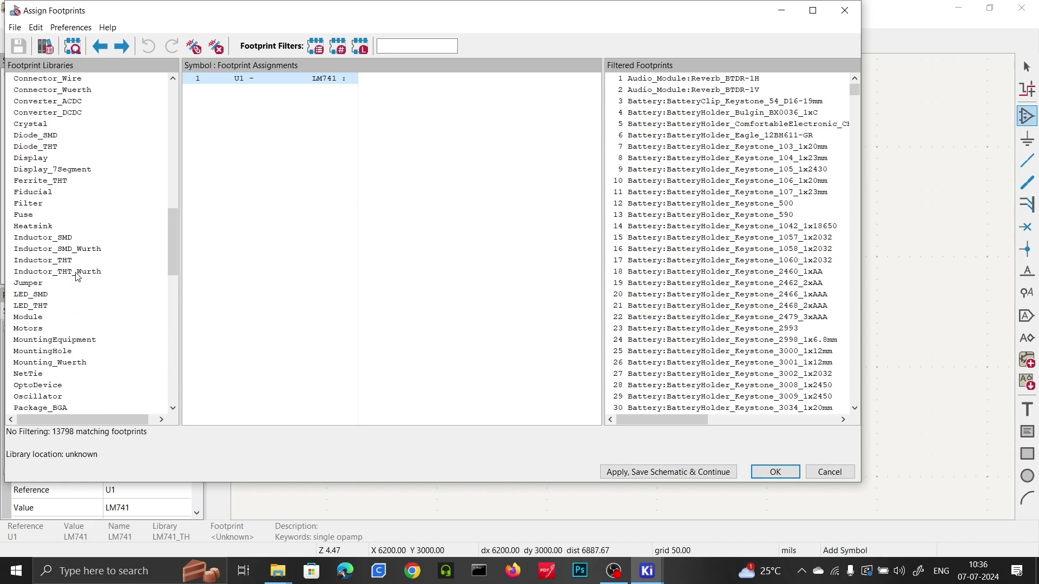
pyautogui.scroll(10, 78, 277)
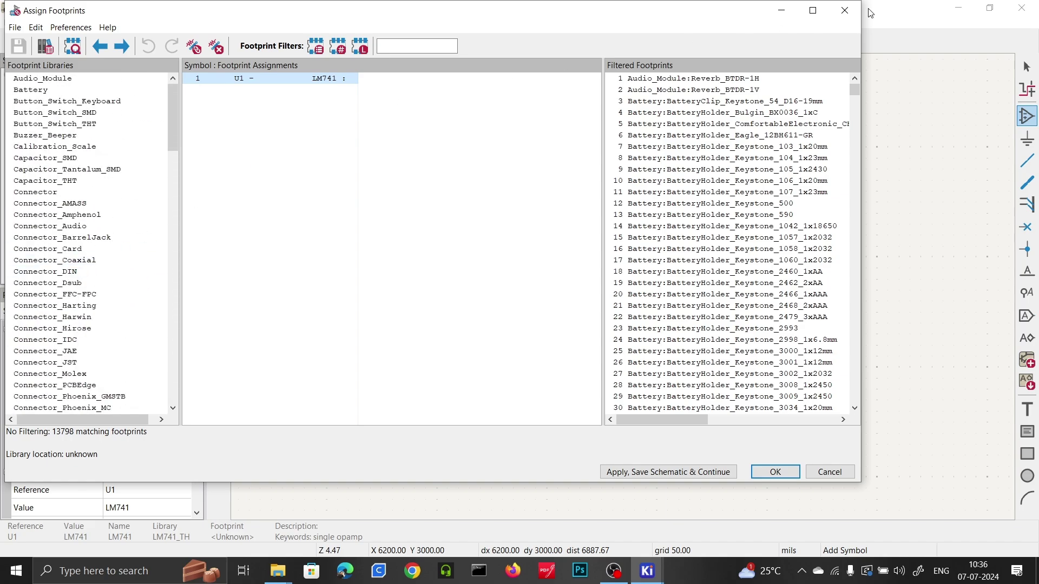
pyautogui.click(846, 11)
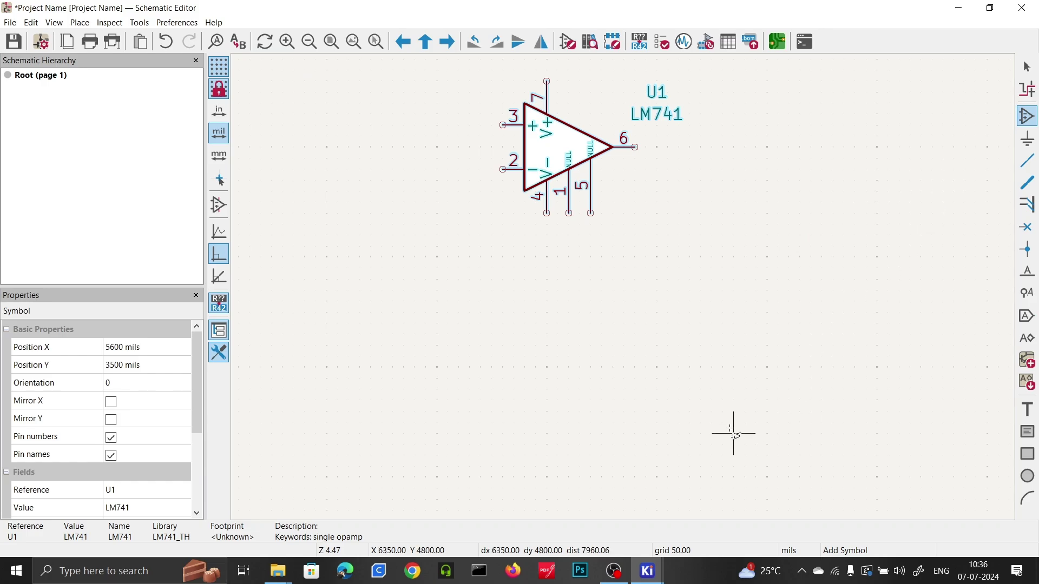
# Switch back to the project manager window and open the Footprint Editor.
pyautogui.moveTo(657, 577)
pyautogui.click(599, 534)
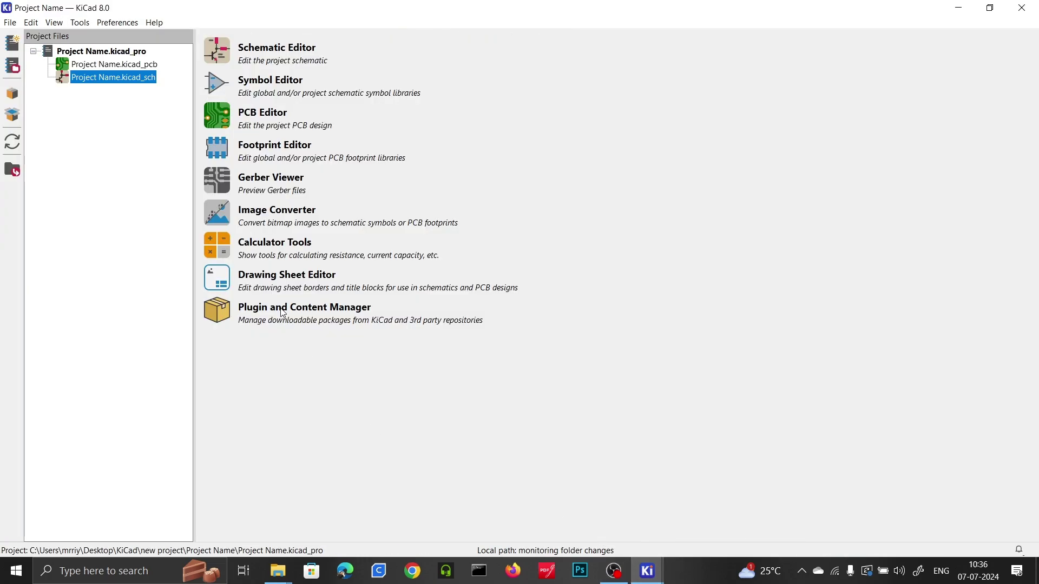
pyautogui.click(219, 150)
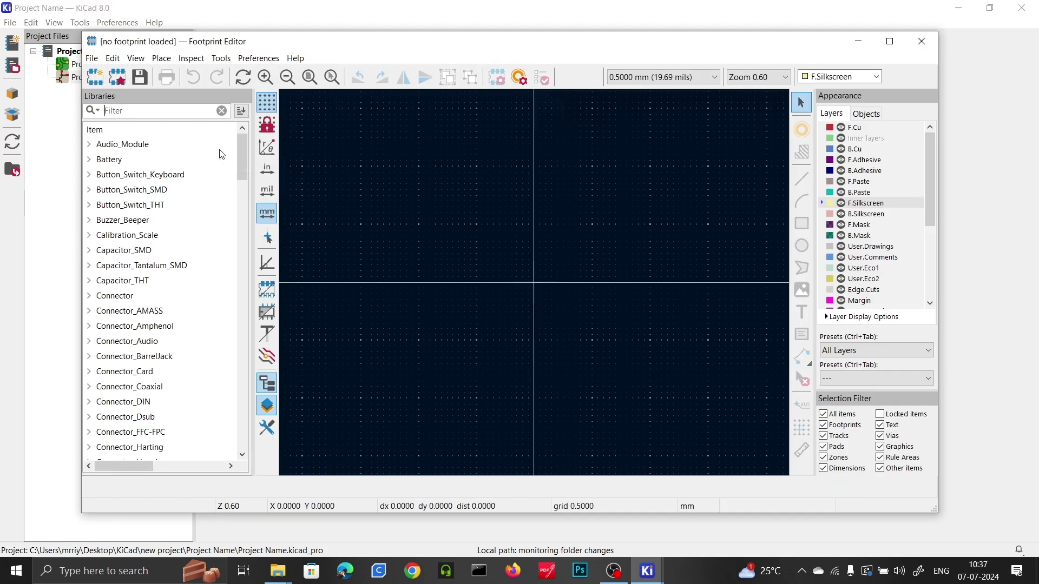
# Import the footprint file LM741.kicad_mod from the LM741 subfolder of the Desktop's KiCad Library folder.
pyautogui.click(91, 59)
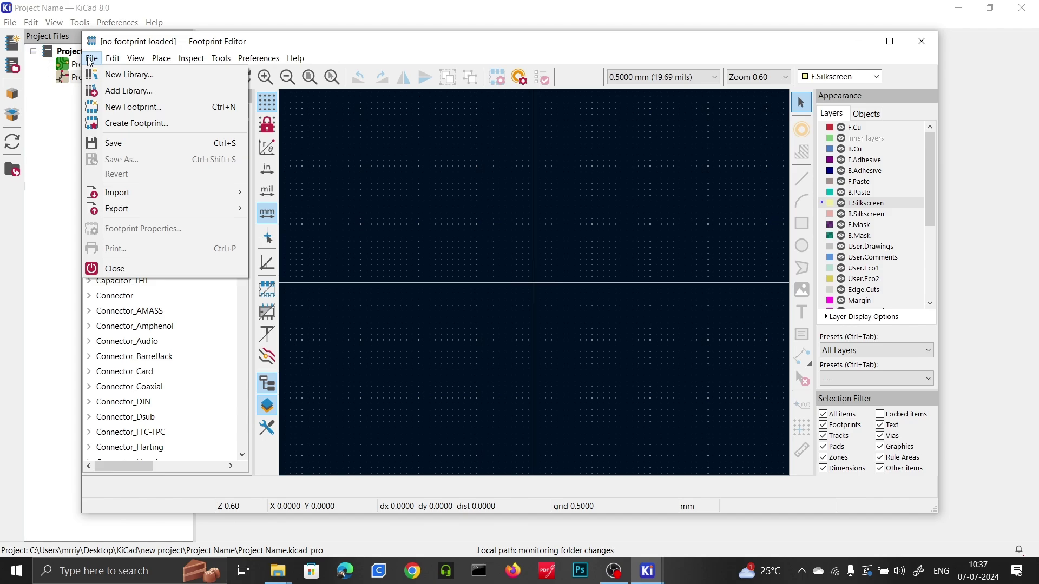
pyautogui.moveTo(132, 187)
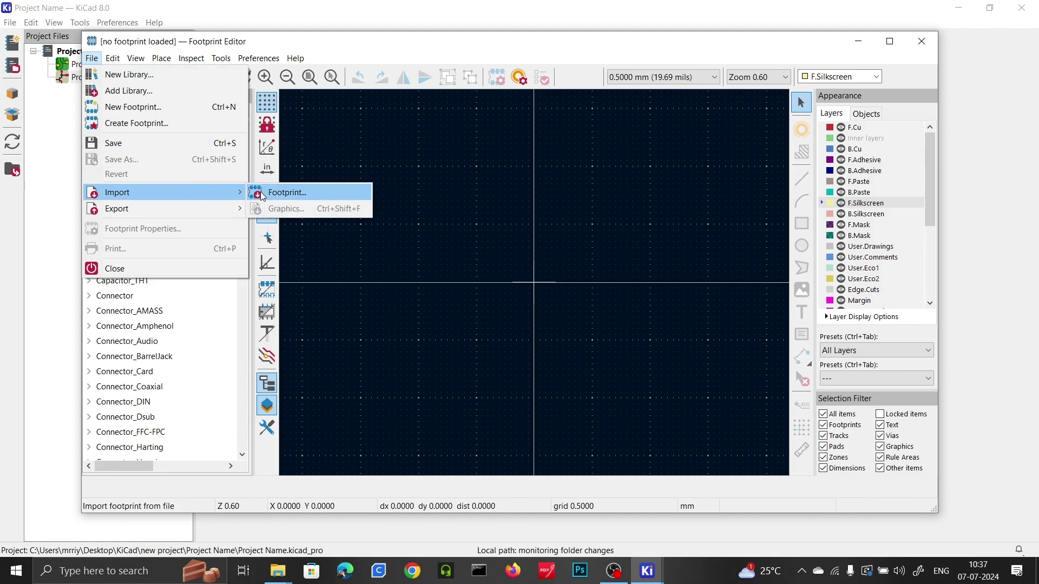
pyautogui.click(297, 195)
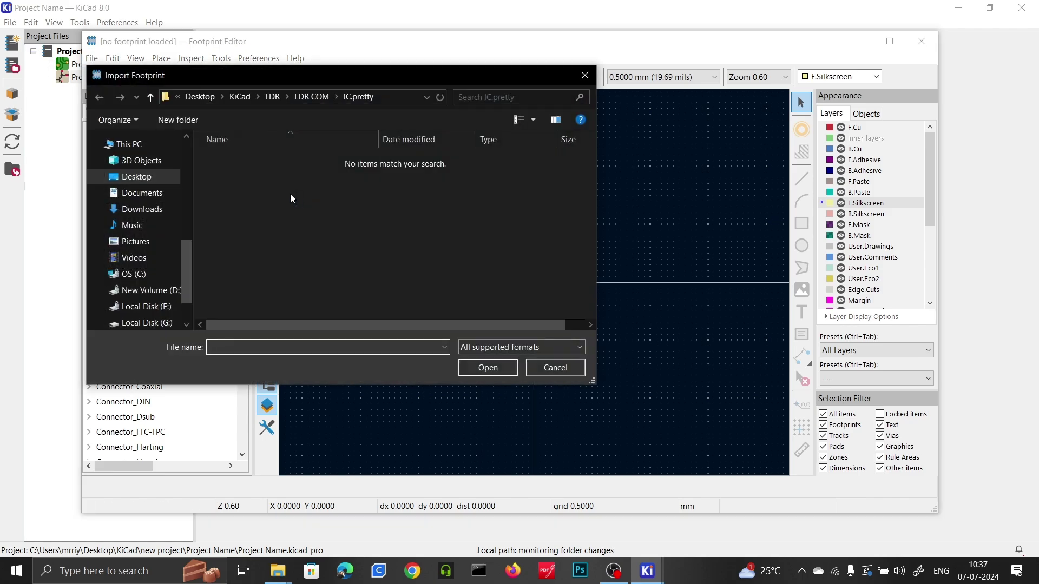
pyautogui.click(138, 177)
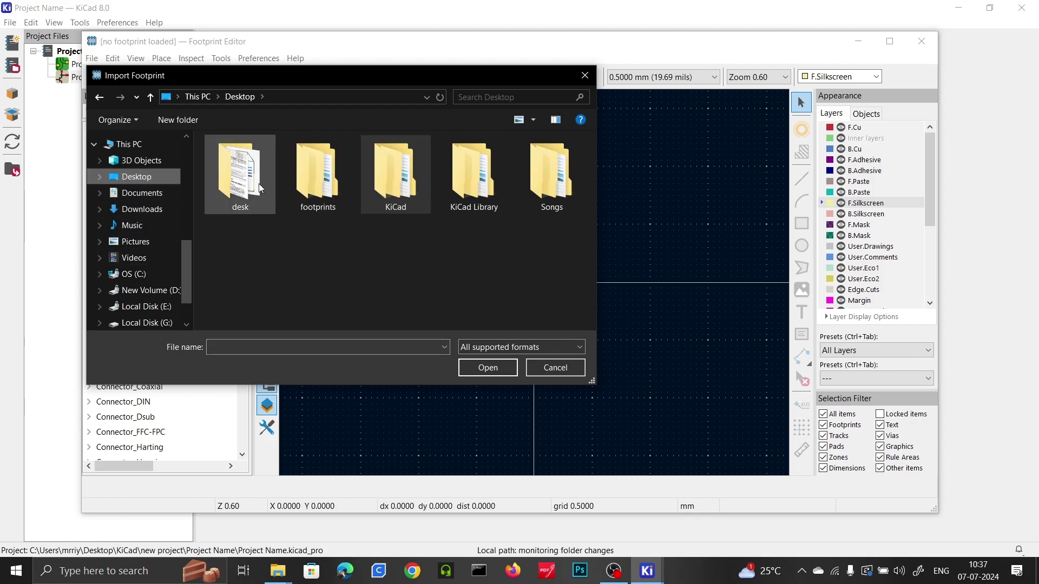
pyautogui.doubleClick(474, 175)
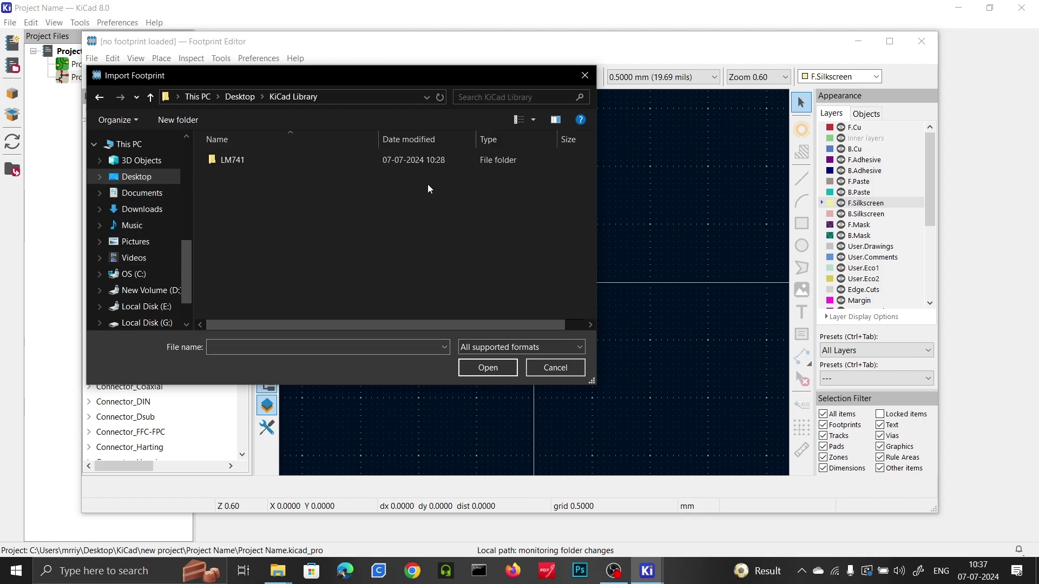
pyautogui.doubleClick(257, 159)
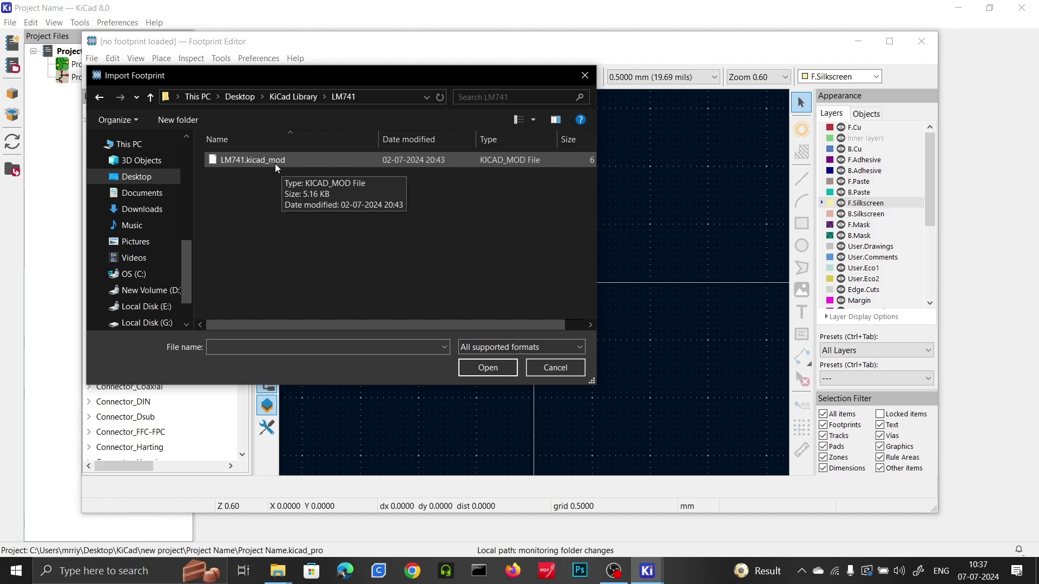
pyautogui.click(275, 161)
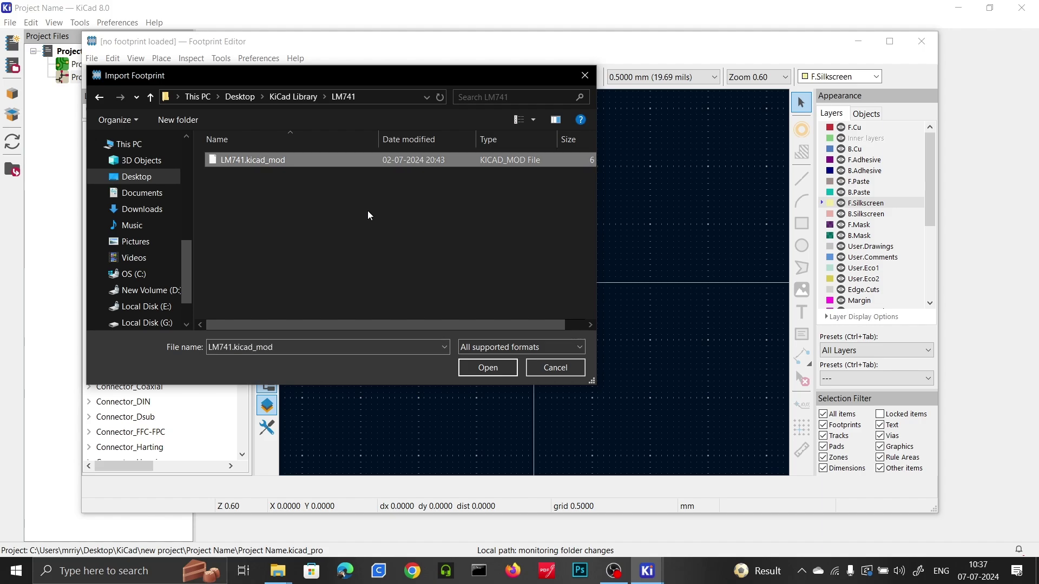
pyautogui.click(491, 371)
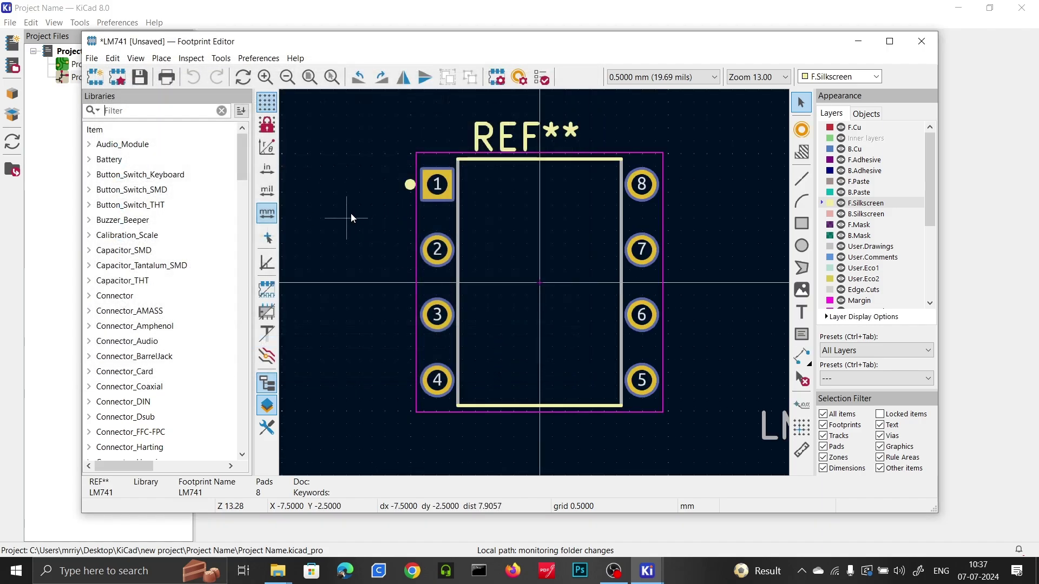
# Start saving the imported footprint, try the name LM741_TH without choosing a library, and look through the available libraries.
pyautogui.click(139, 81)
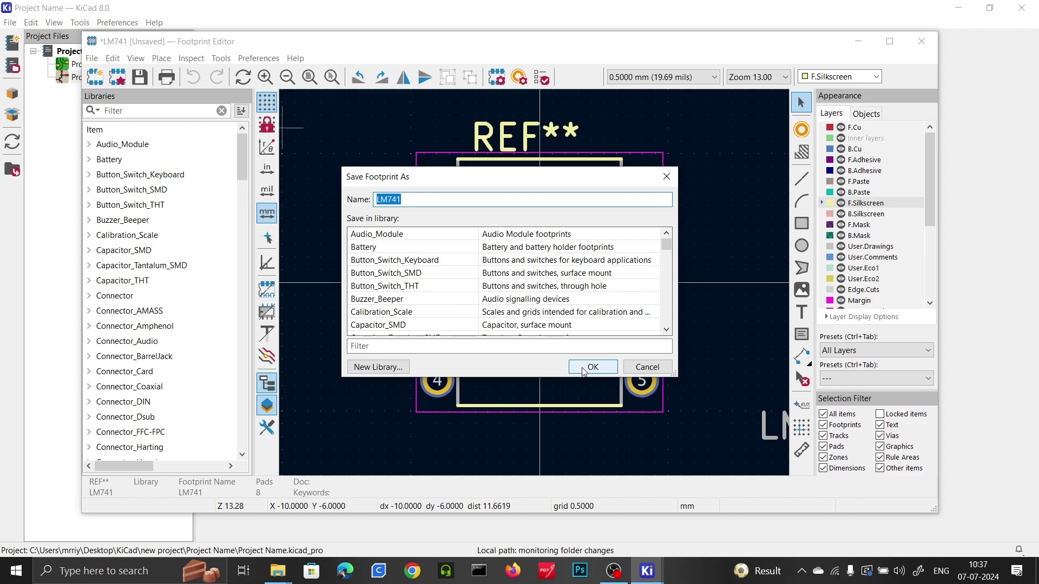
pyautogui.click(407, 199)
pyautogui.write('_')
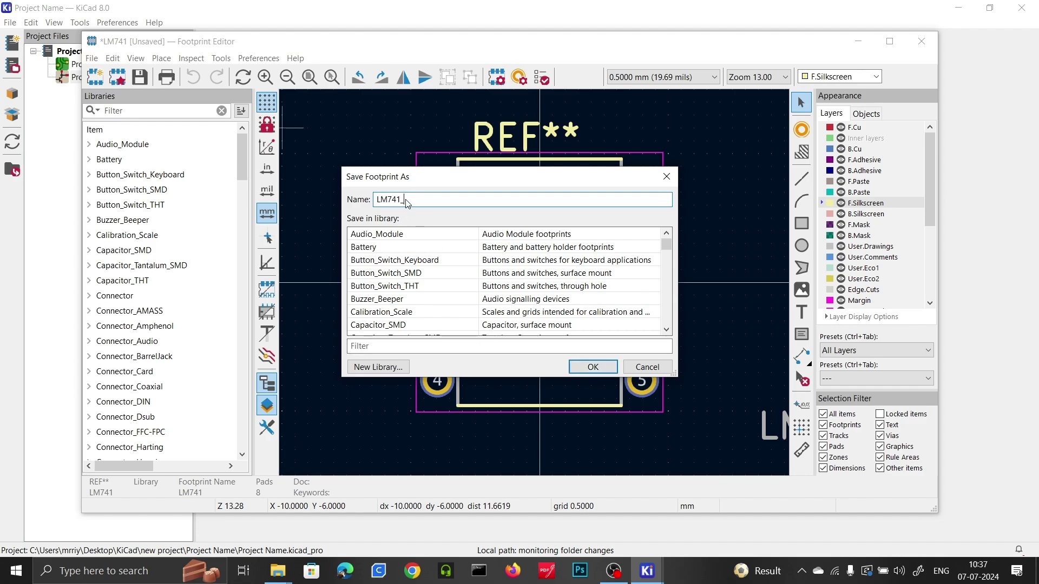
pyautogui.write('TH')
pyautogui.click(592, 368)
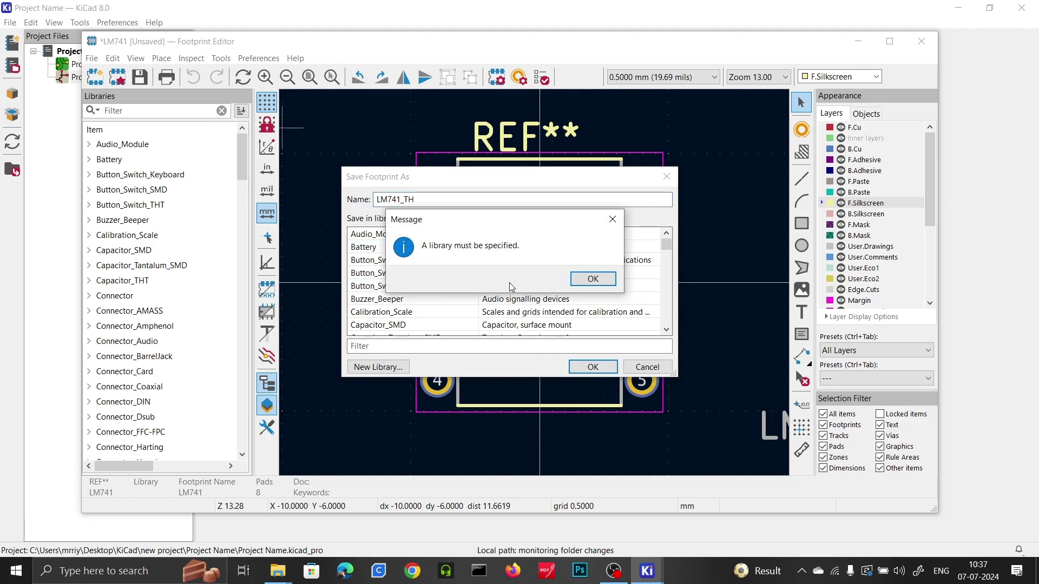
pyautogui.click(592, 279)
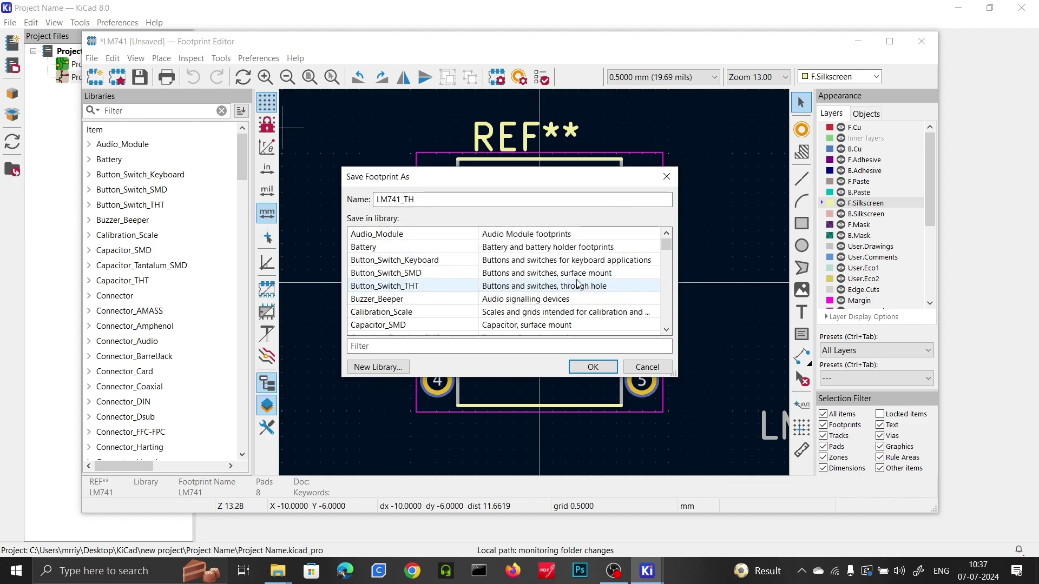
pyautogui.scroll(-2, 459, 299)
pyautogui.scroll(2, 459, 299)
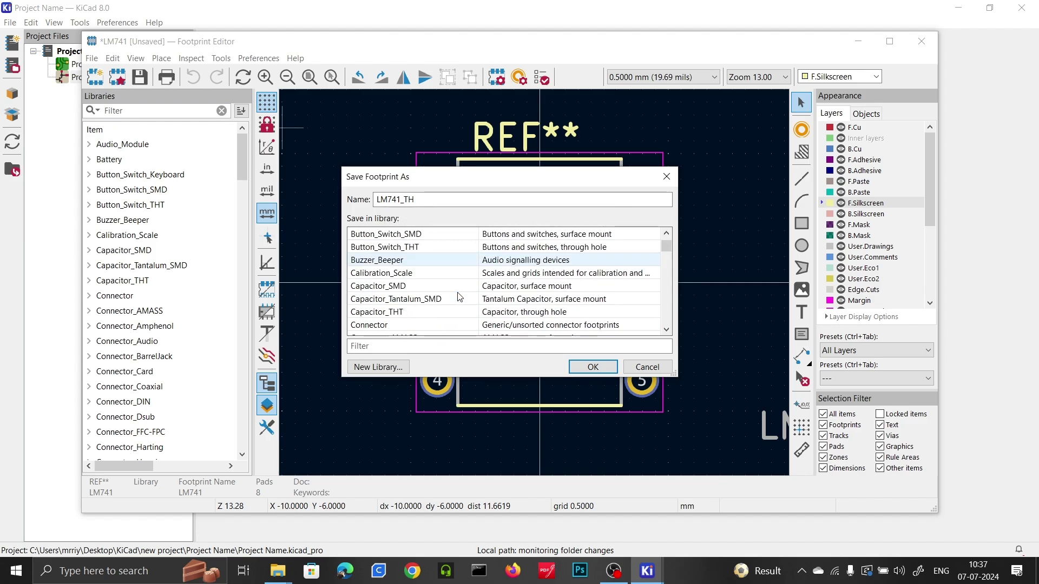
# Create a new global footprint library named LM741_TH in the KiCad Library's LM741 folder.
pyautogui.click(385, 371)
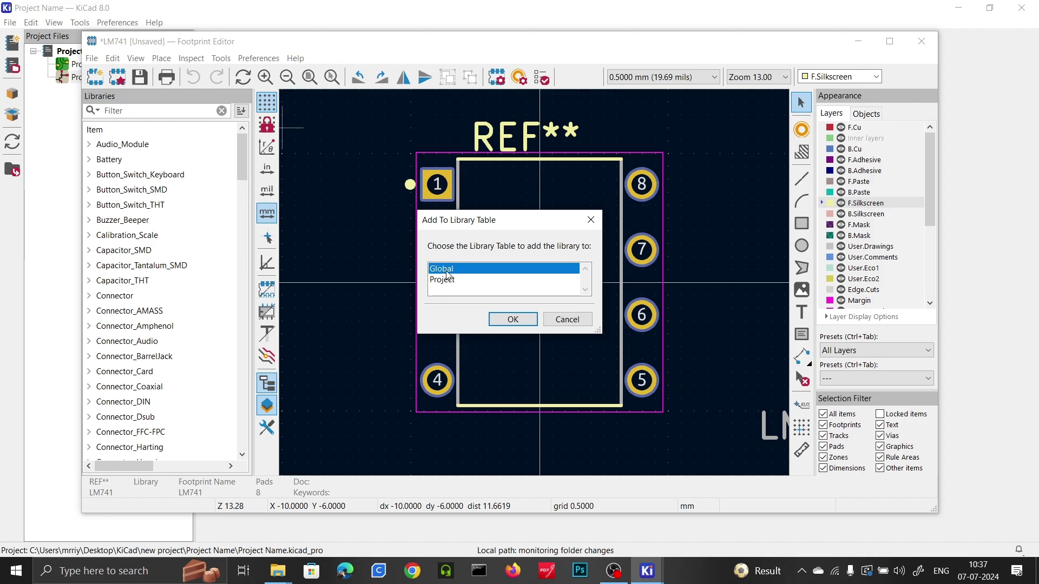
pyautogui.click(513, 319)
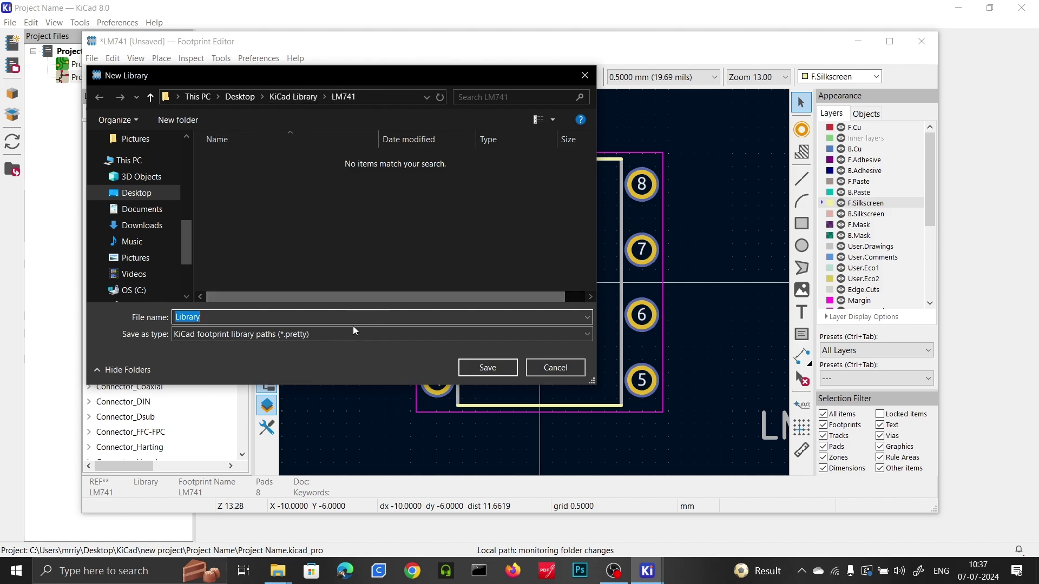
pyautogui.write('LM7')
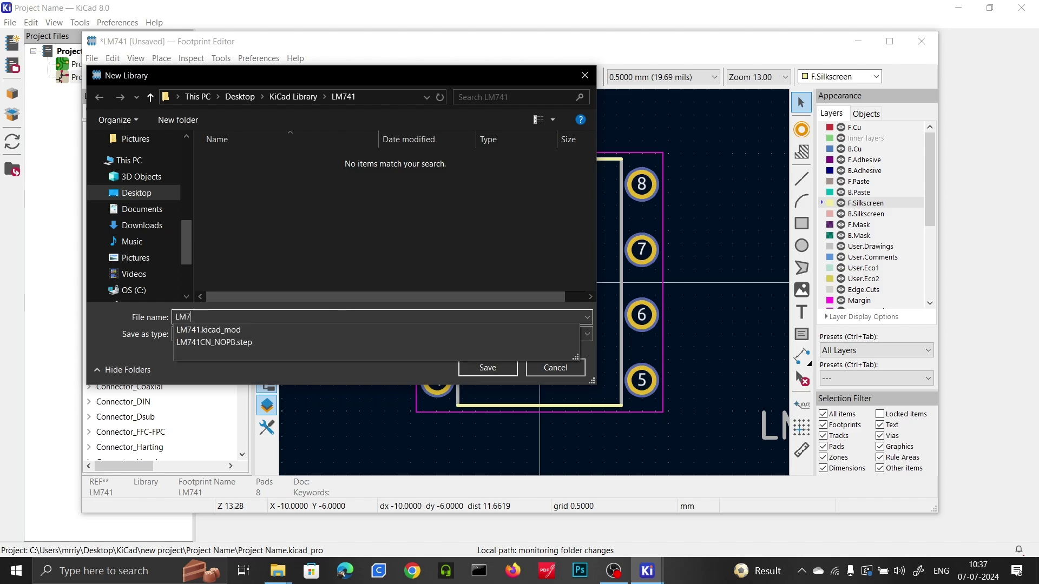
pyautogui.write('41_')
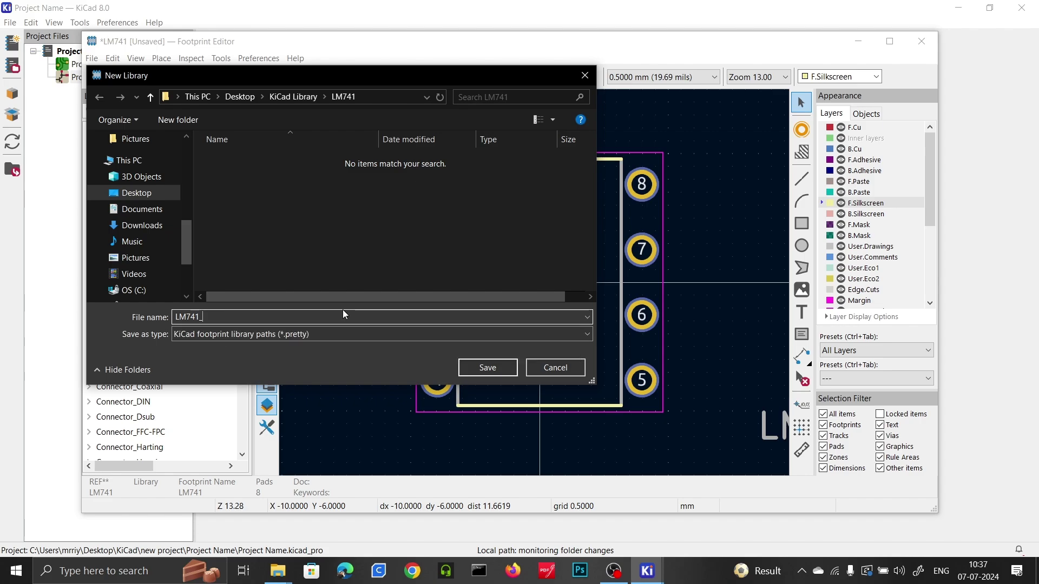
pyautogui.write('TH')
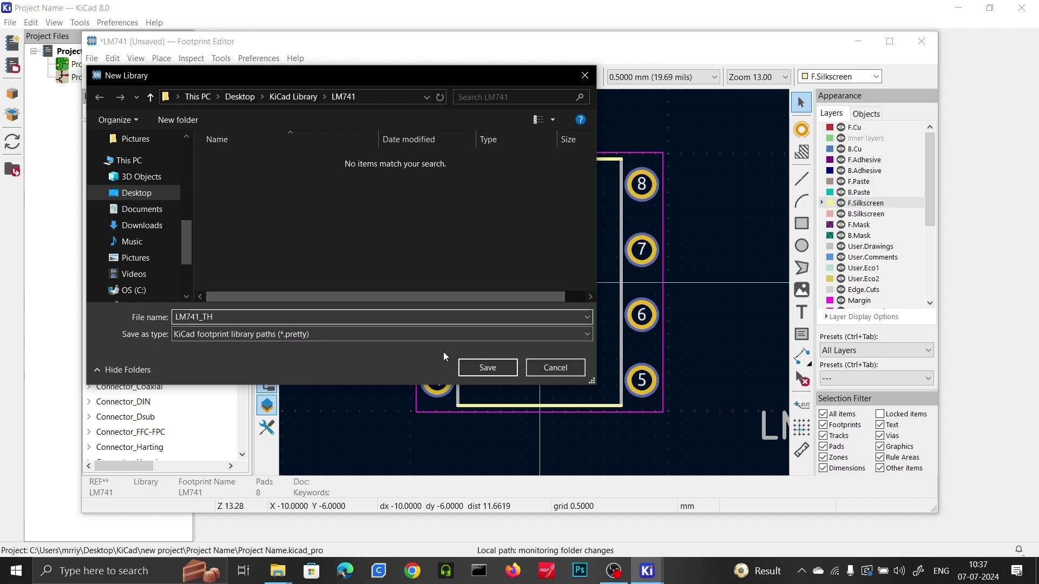
pyautogui.click(480, 367)
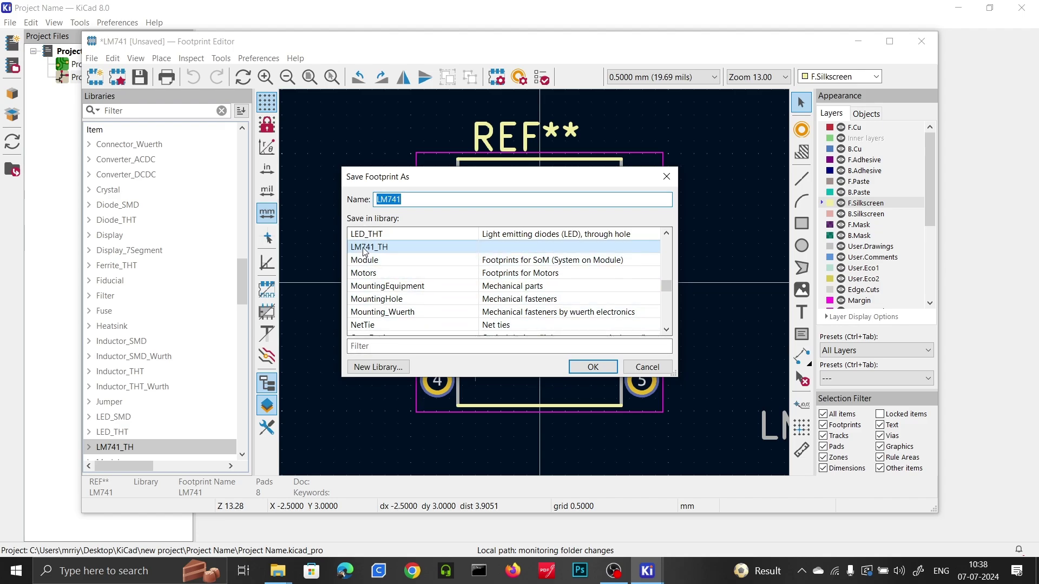
# Save the imported footprint as LM741_TH in the LM741_TH library and view its name text beside the pads.
pyautogui.click(409, 199)
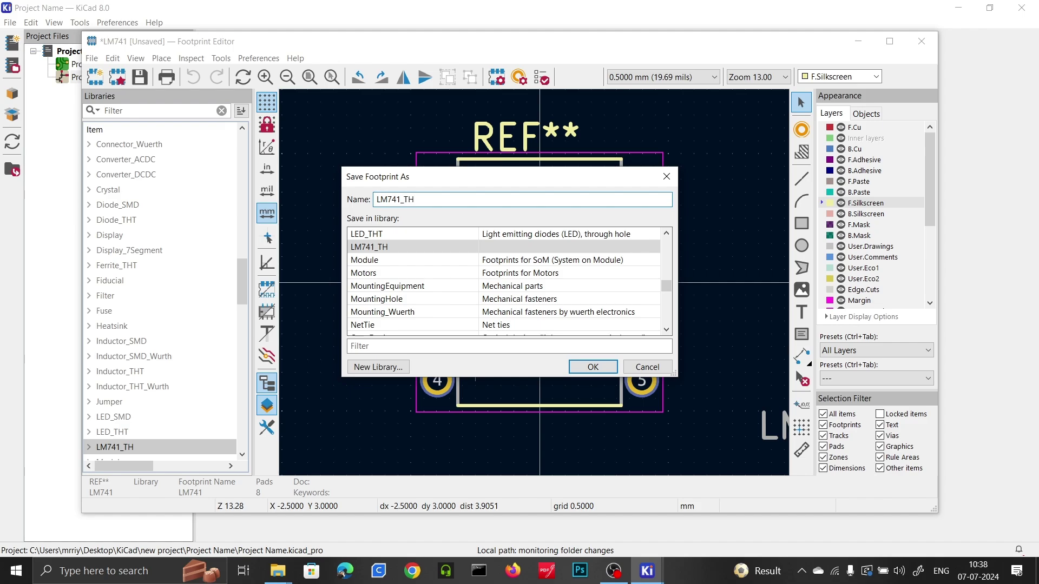
pyautogui.click(582, 367)
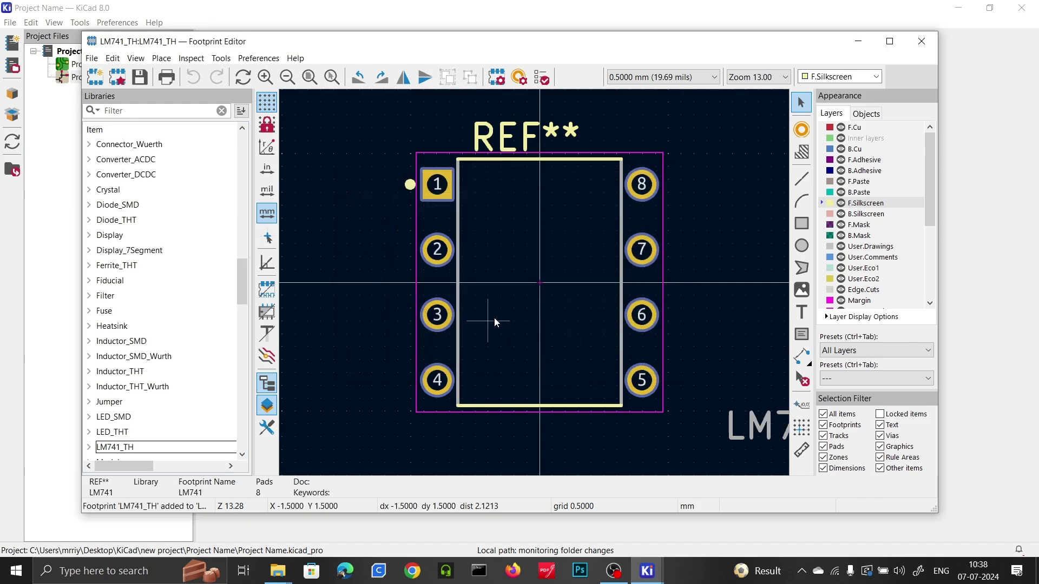
pyautogui.scroll(-4, 470, 301)
pyautogui.scroll(3, 536, 288)
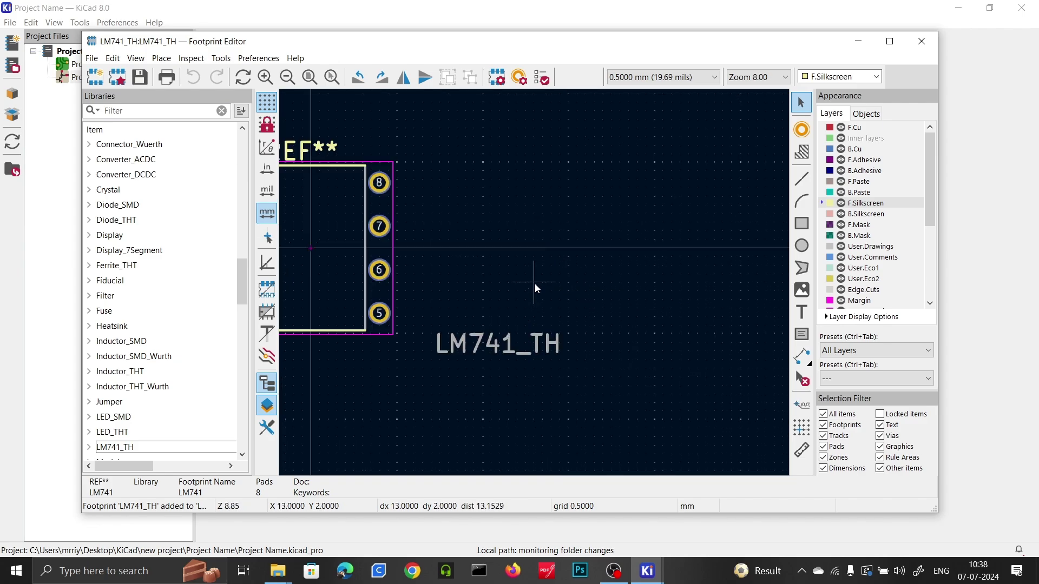
pyautogui.scroll(-2, 449, 320)
pyautogui.scroll(2, 511, 242)
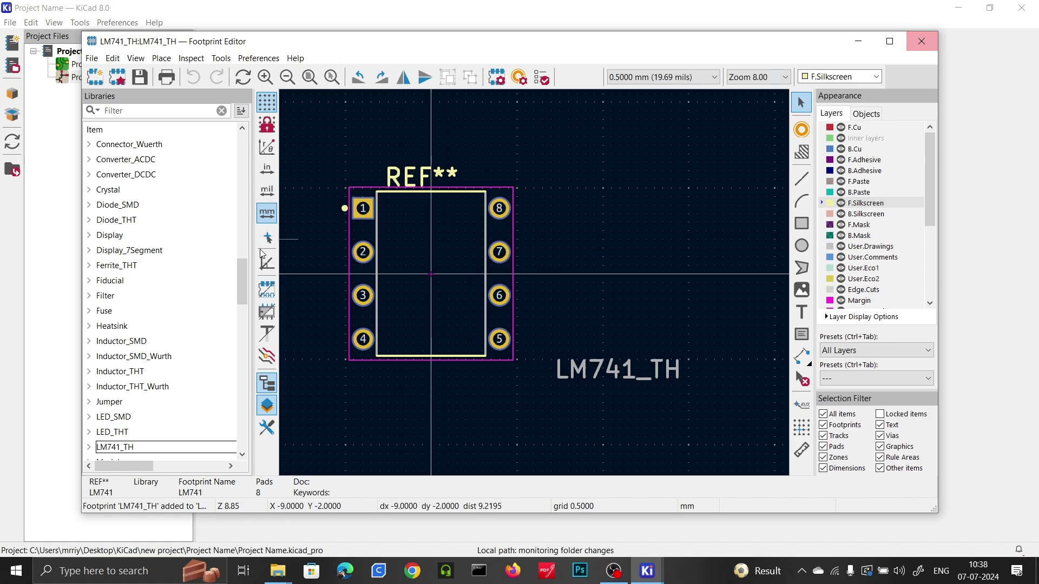
# Find the LM741_TH library in the footprint library list and close the Footprint Editor.
pyautogui.scroll(20, 123, 184)
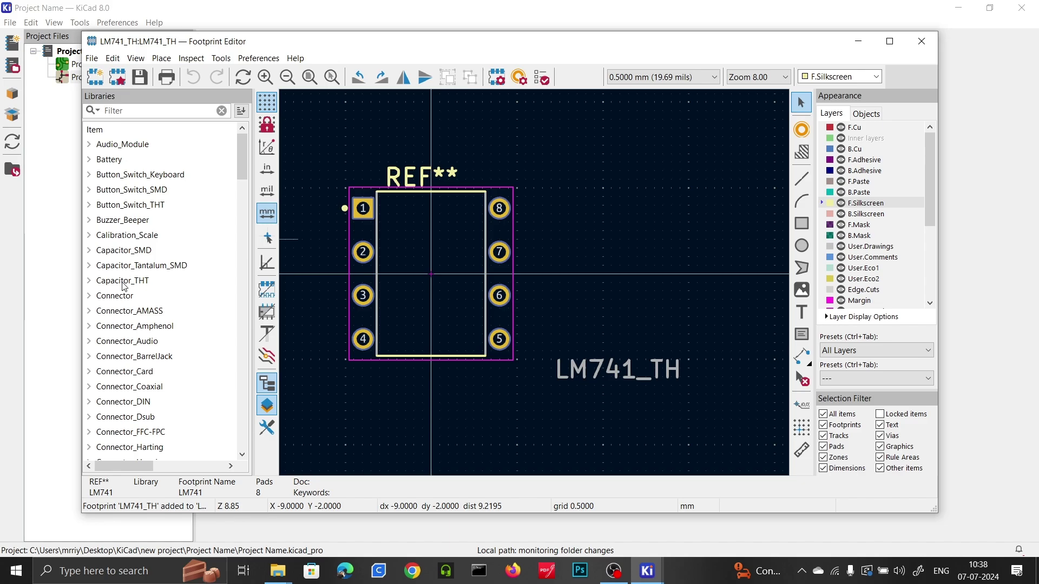
pyautogui.scroll(-20, 123, 286)
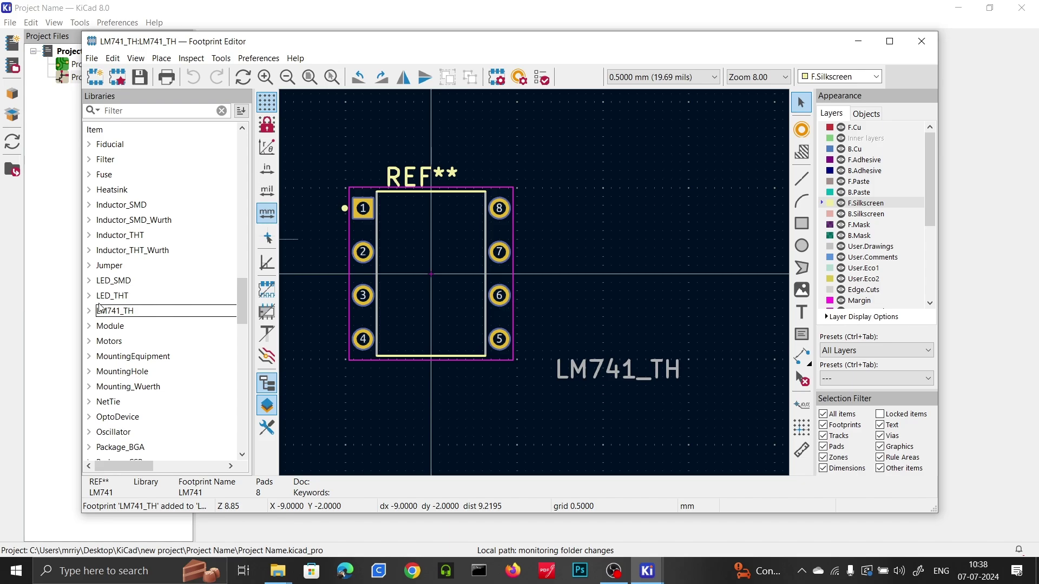
pyautogui.click(113, 315)
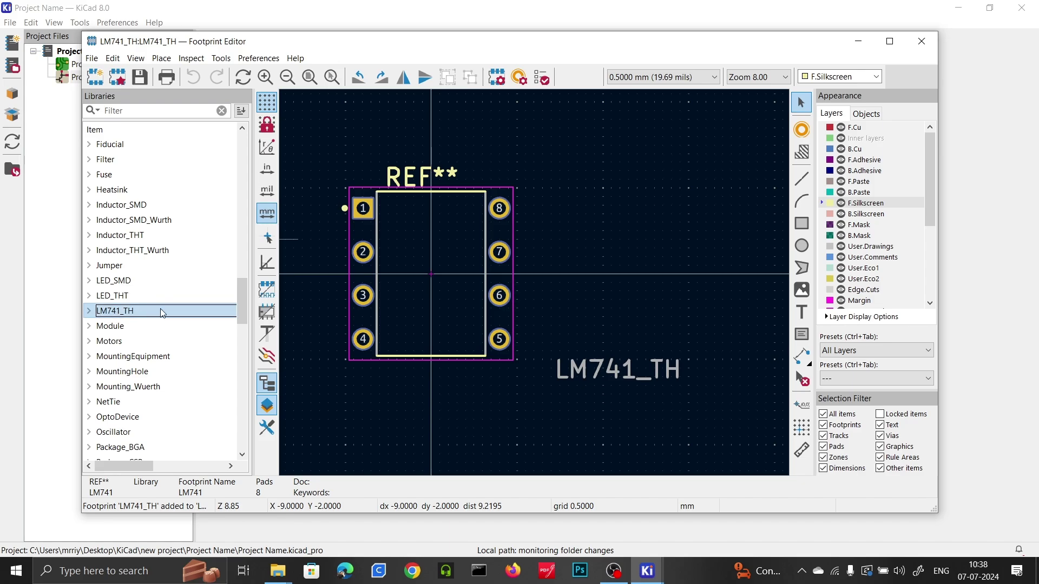
pyautogui.click(921, 41)
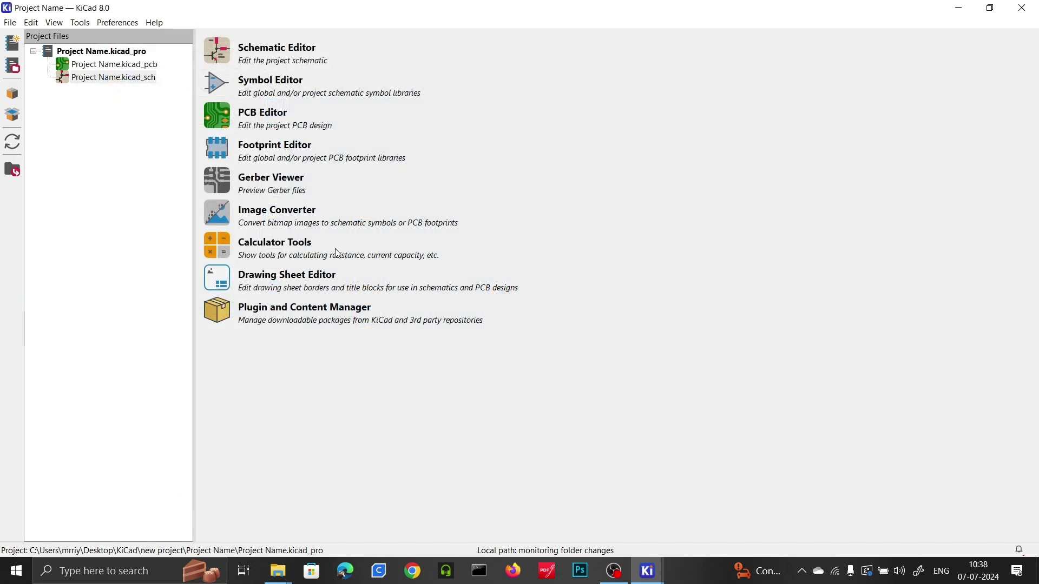
# Switch to the Schematic Editor and assign the LM741_TH:LM741_TH footprint to symbol U1.
pyautogui.moveTo(648, 571)
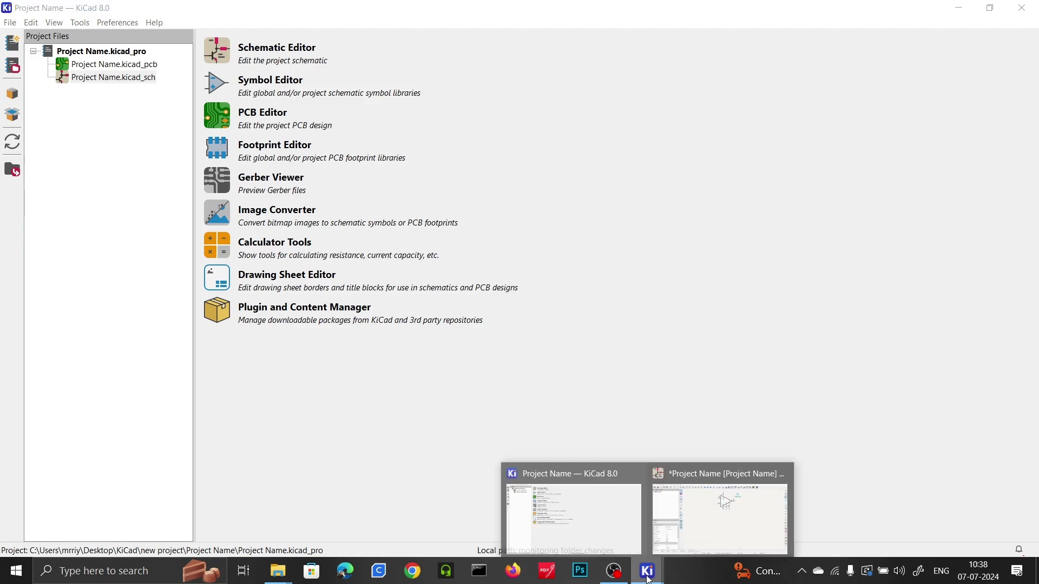
pyautogui.click(704, 536)
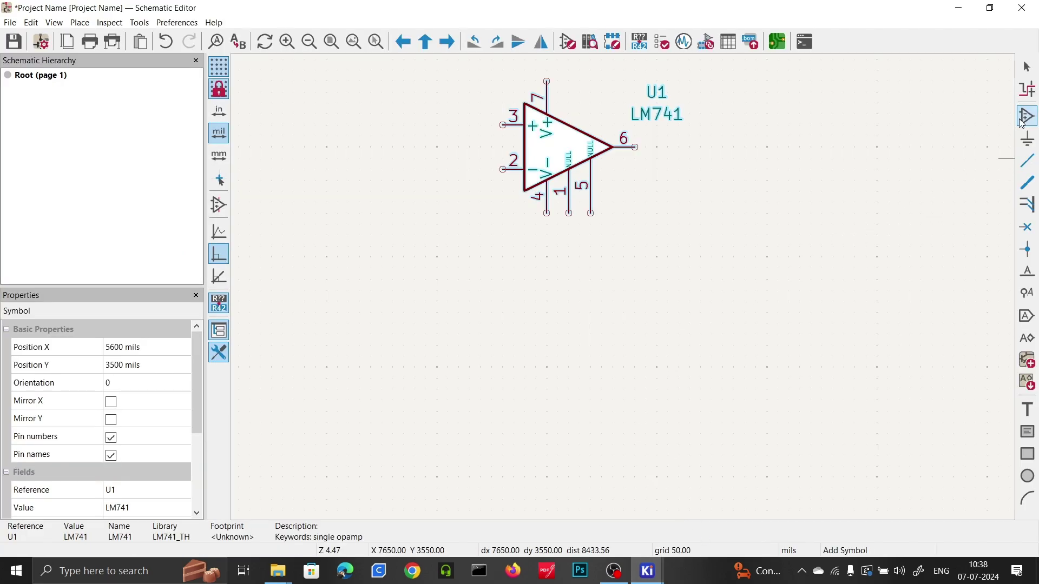
pyautogui.click(707, 43)
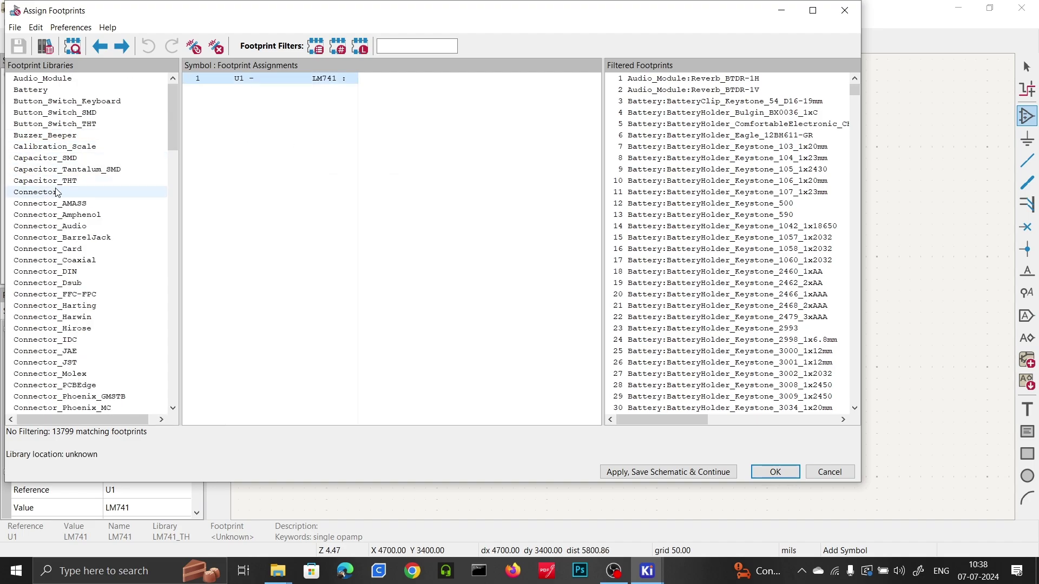
pyautogui.scroll(-8, 58, 190)
pyautogui.scroll(-7, 58, 192)
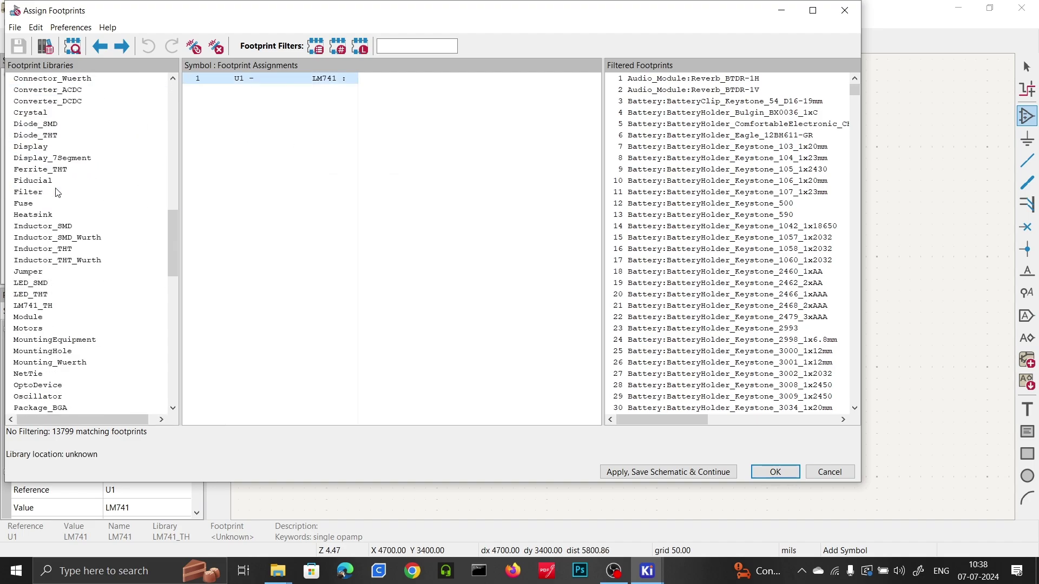
pyautogui.click(38, 308)
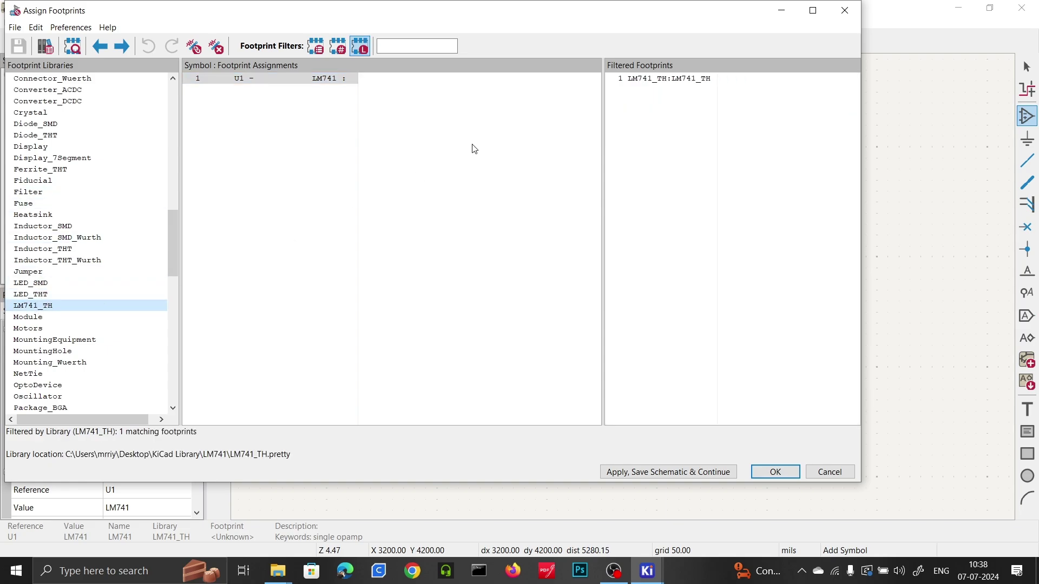
pyautogui.click(654, 82)
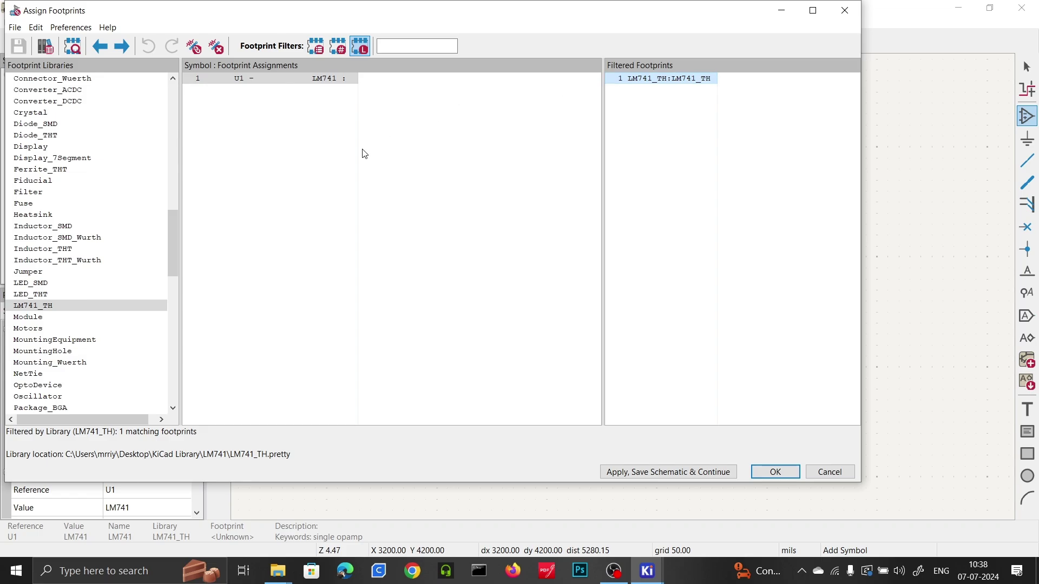
pyautogui.doubleClick(657, 85)
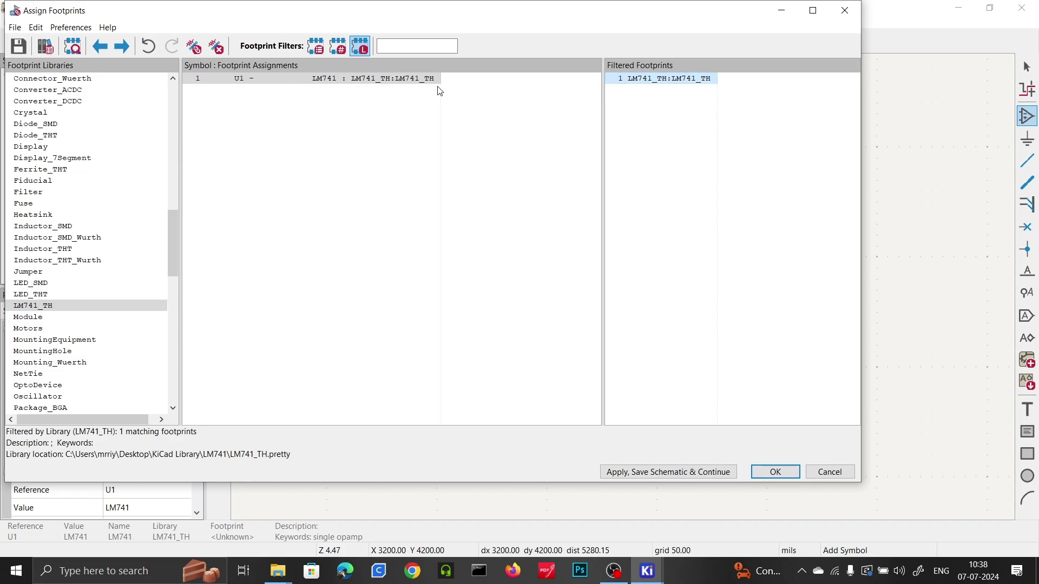
# Inspect U1's assigned footprint in the footprint viewer and 3D Viewer, and save the footprint assignment.
pyautogui.click(388, 81)
pyautogui.click(76, 52)
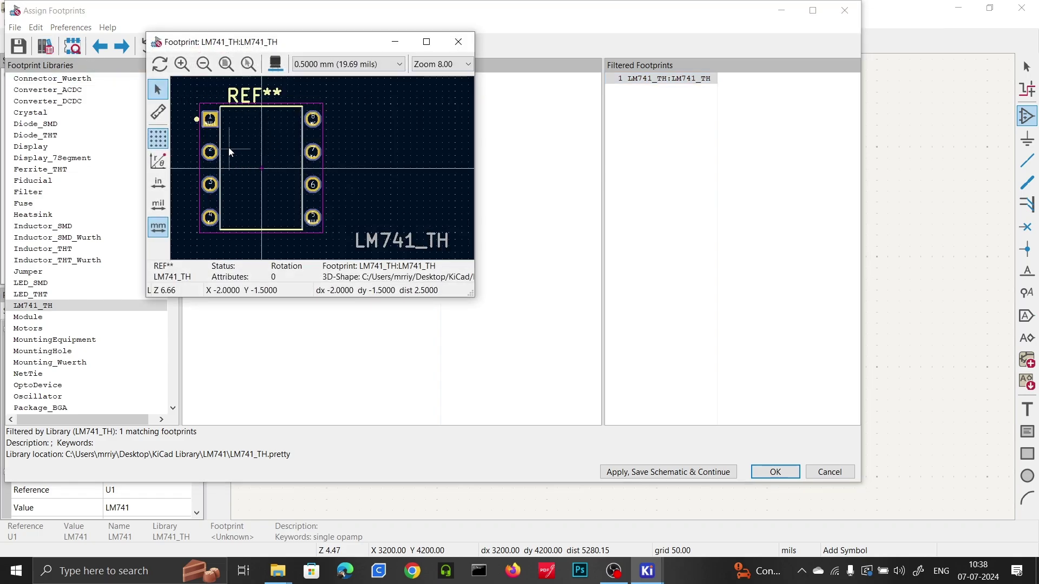
pyautogui.click(276, 64)
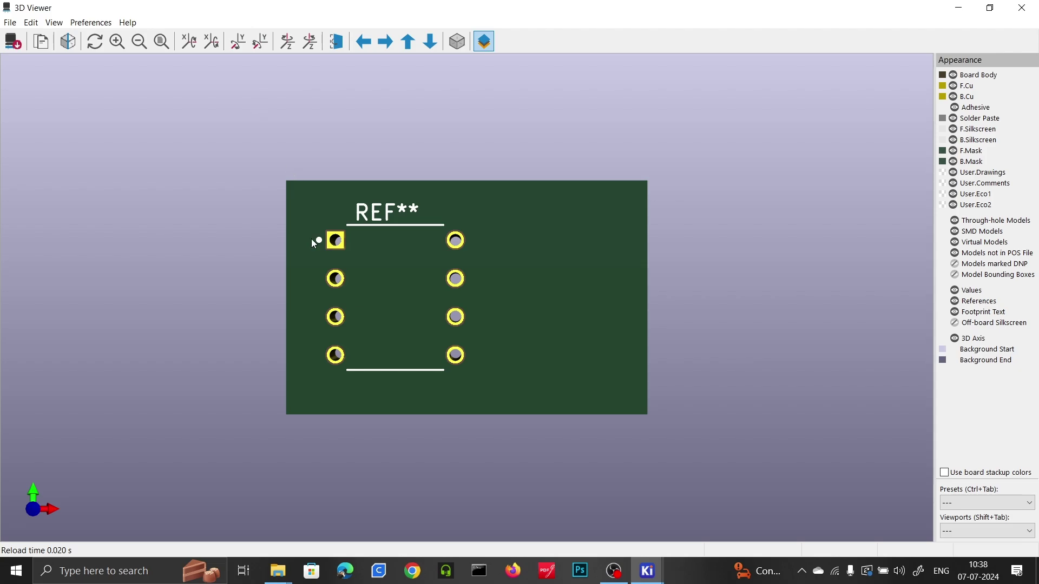
pyautogui.click(1022, 7)
pyautogui.click(457, 40)
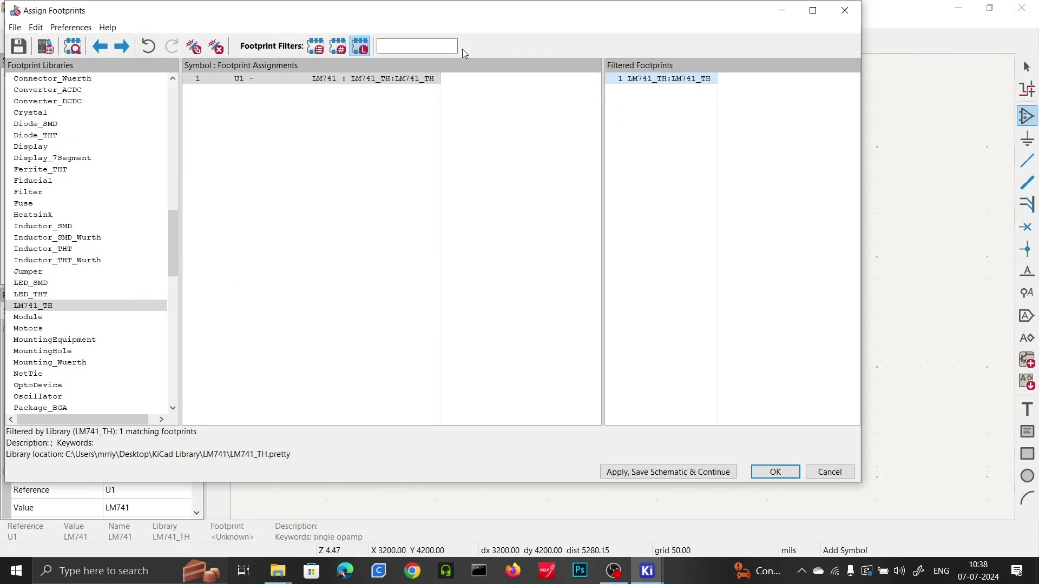
pyautogui.click(844, 11)
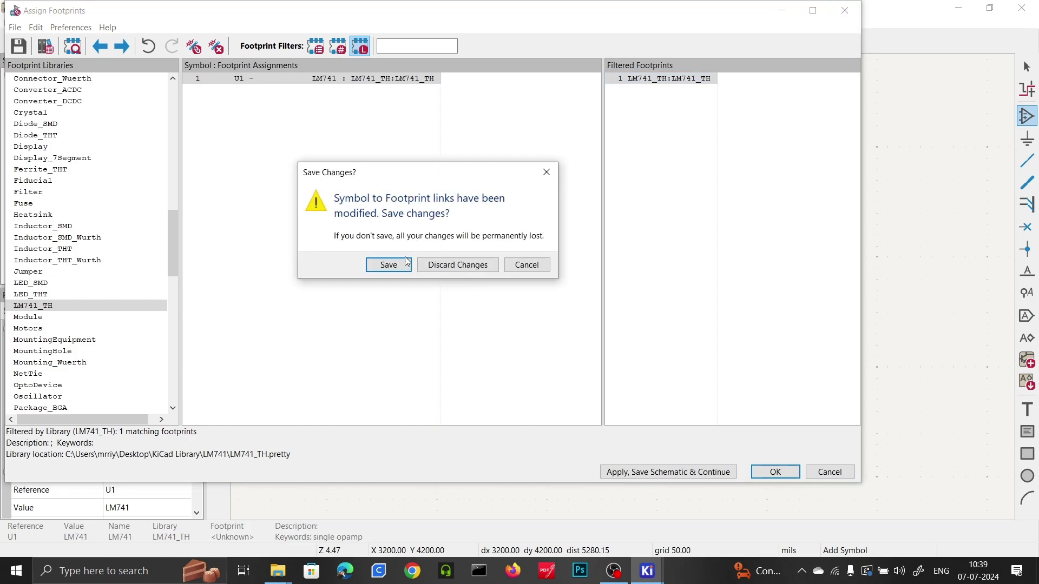
pyautogui.click(389, 265)
# Load the LM741_TH footprint from the LM741_TH library in the Footprint Editor and save it.
pyautogui.moveTo(647, 577)
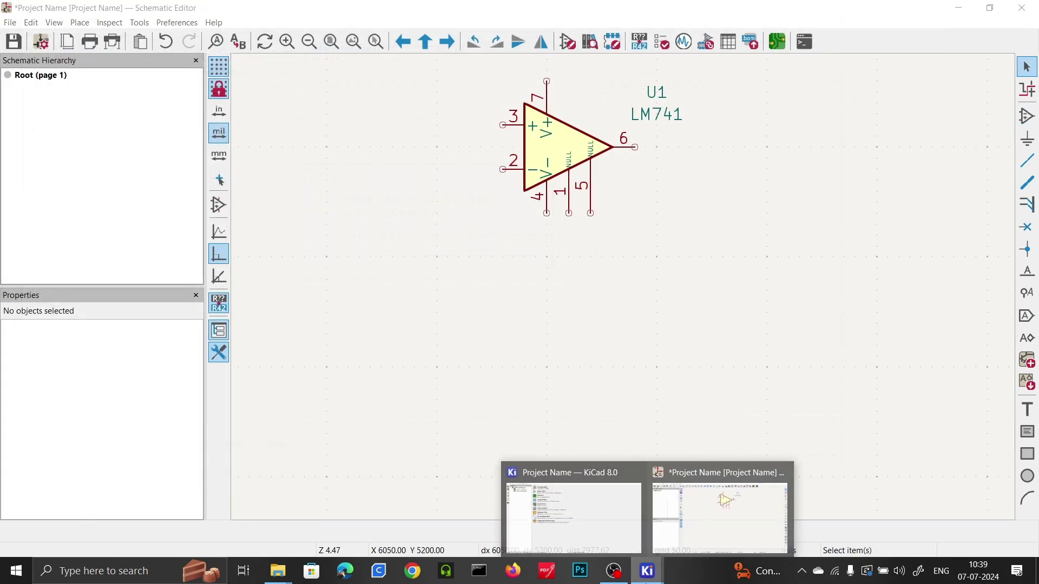
pyautogui.click(565, 535)
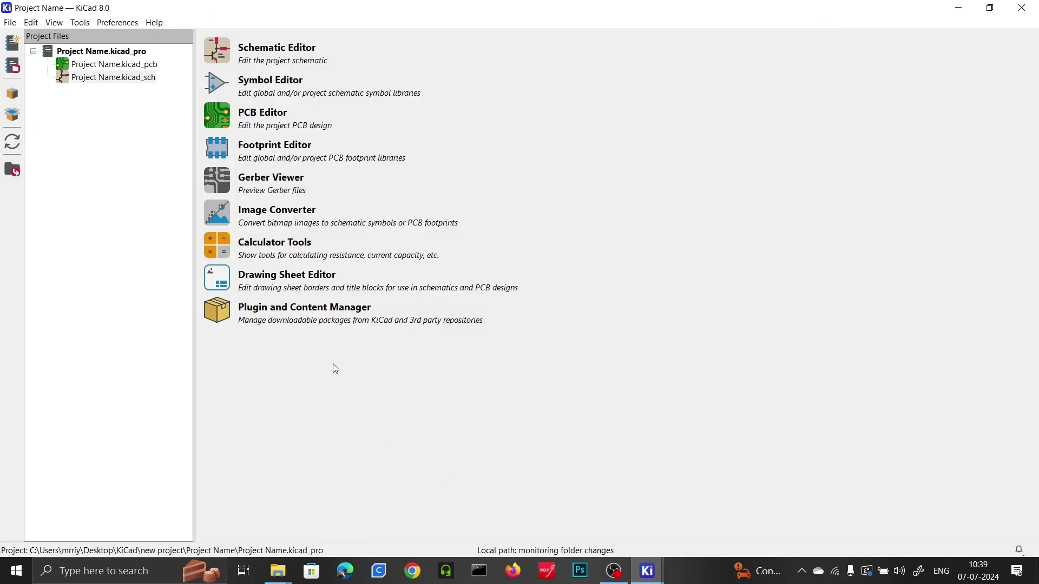
pyautogui.click(222, 147)
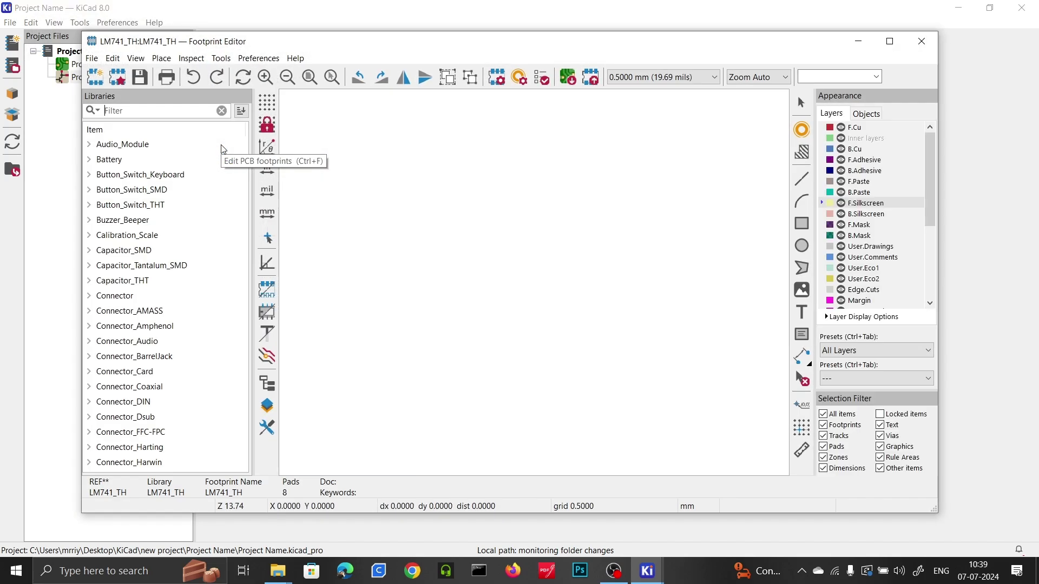
pyautogui.scroll(-15, 156, 274)
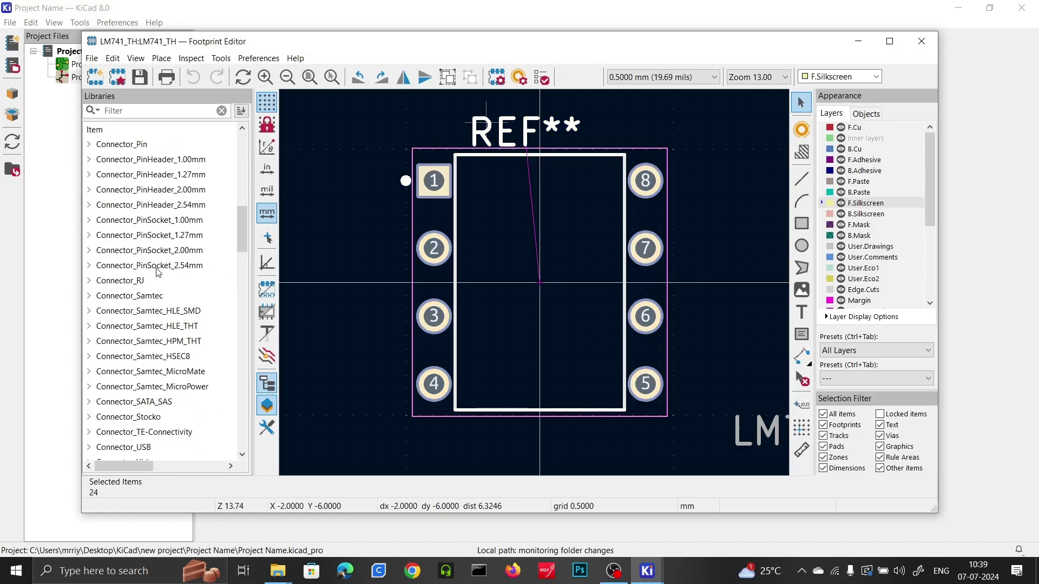
pyautogui.click(123, 266)
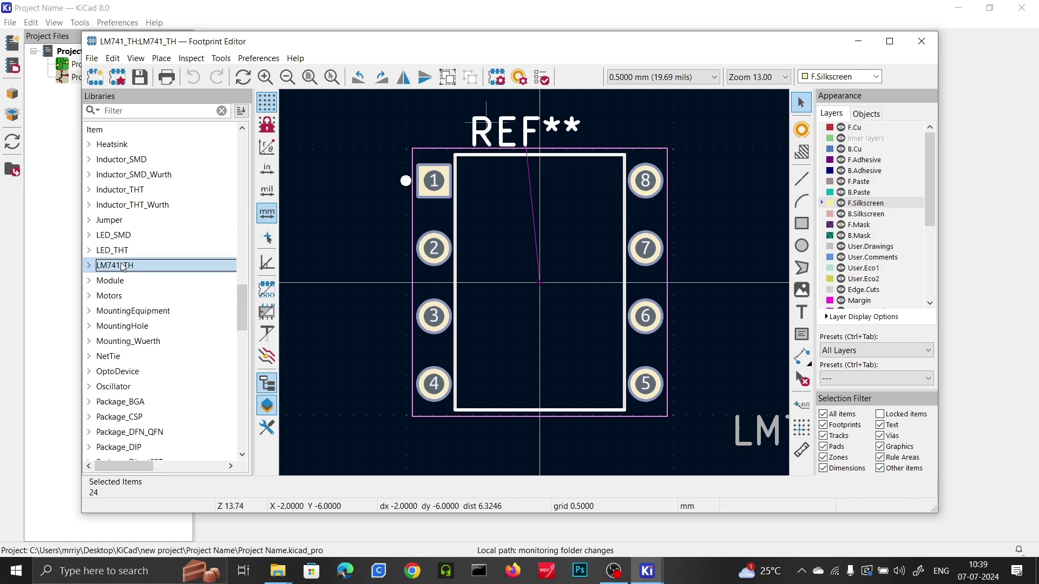
pyautogui.doubleClick(96, 269)
pyautogui.doubleClick(124, 280)
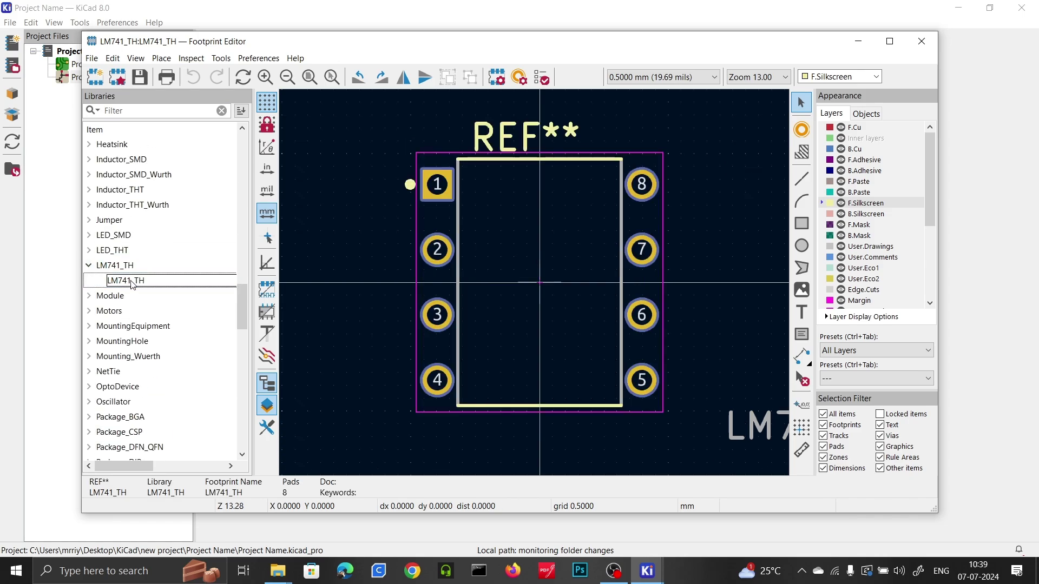
pyautogui.rightClick(153, 282)
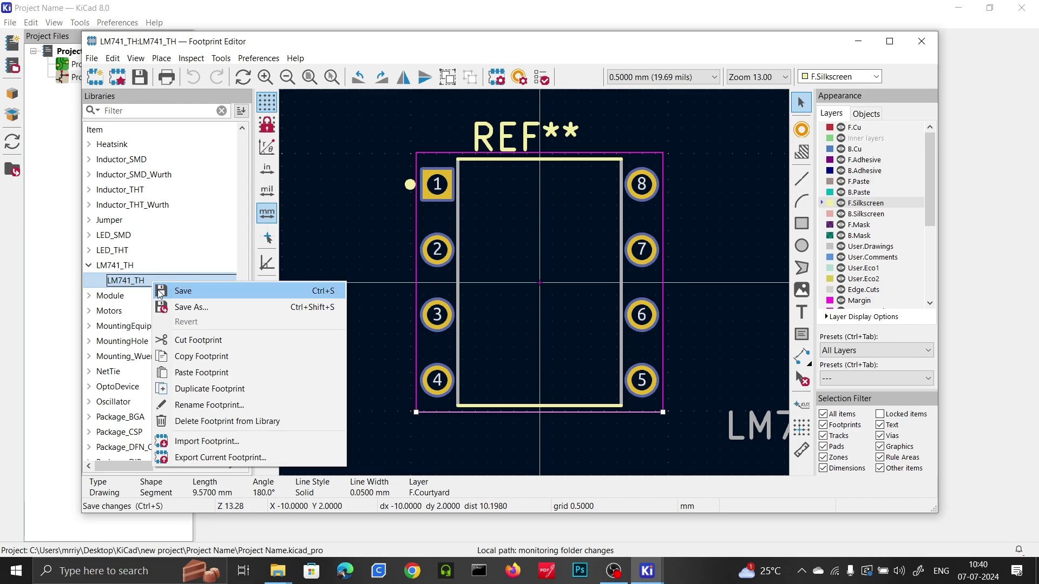
pyautogui.click(162, 292)
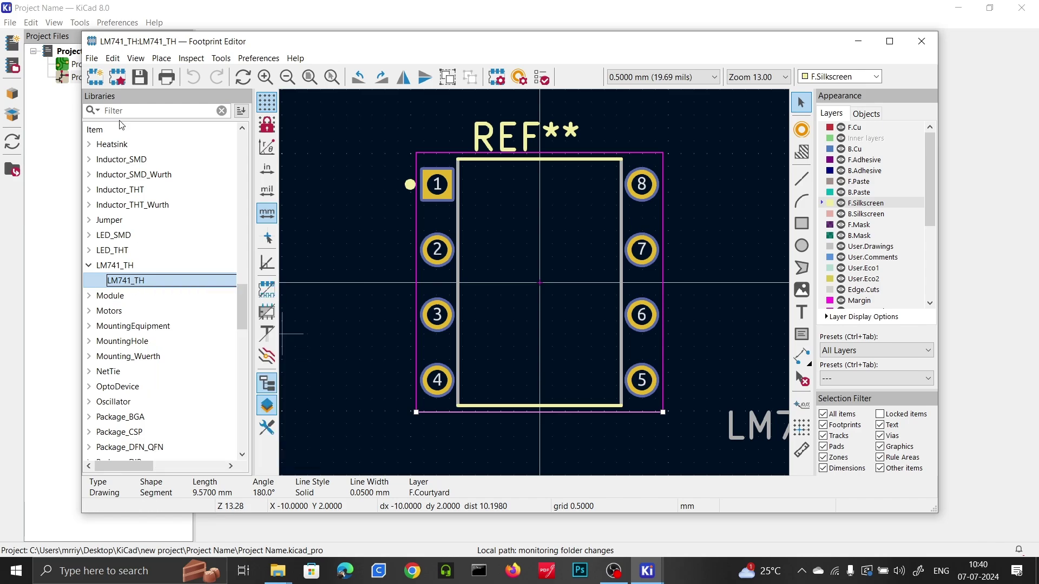
# Open the LM741_TH footprint's properties and remove its existing 3D model entry.
pyautogui.click(93, 58)
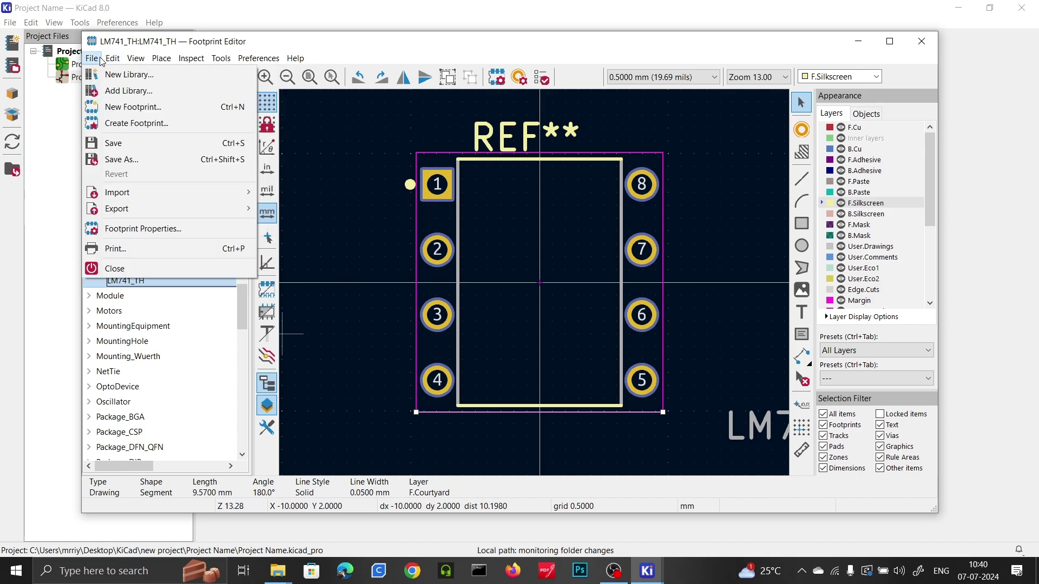
pyautogui.click(128, 229)
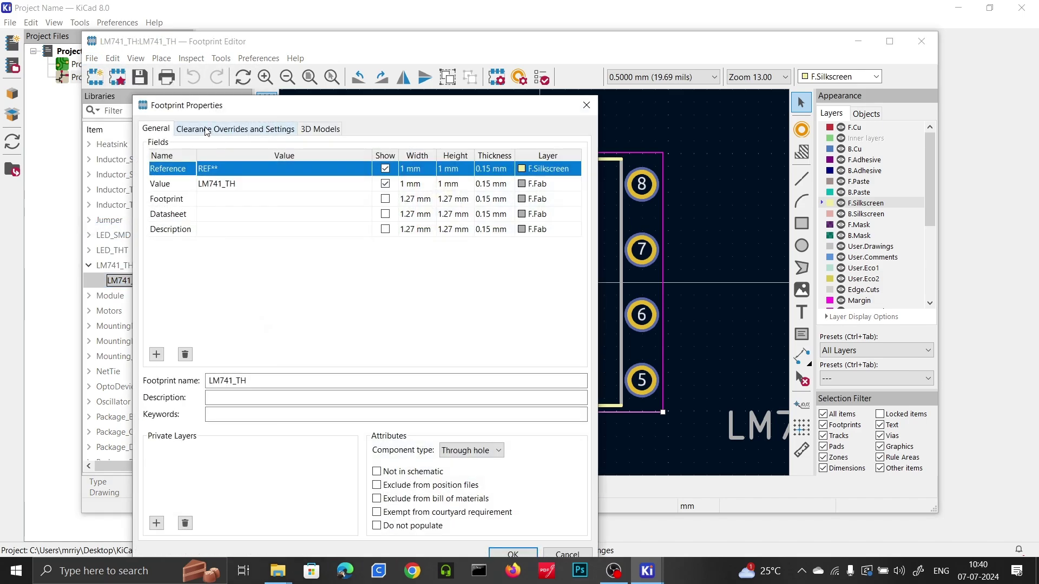
pyautogui.click(205, 130)
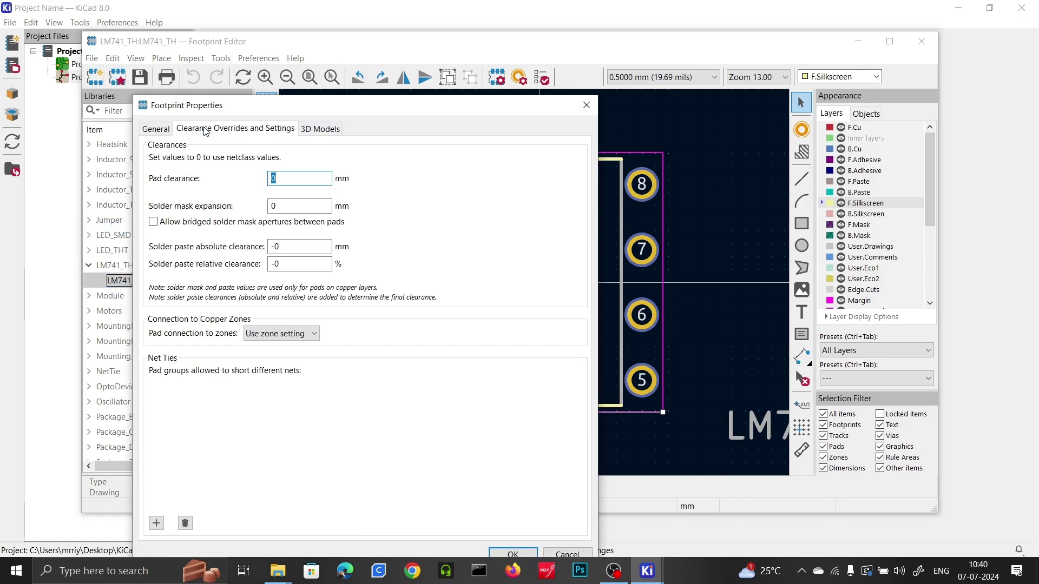
pyautogui.click(314, 130)
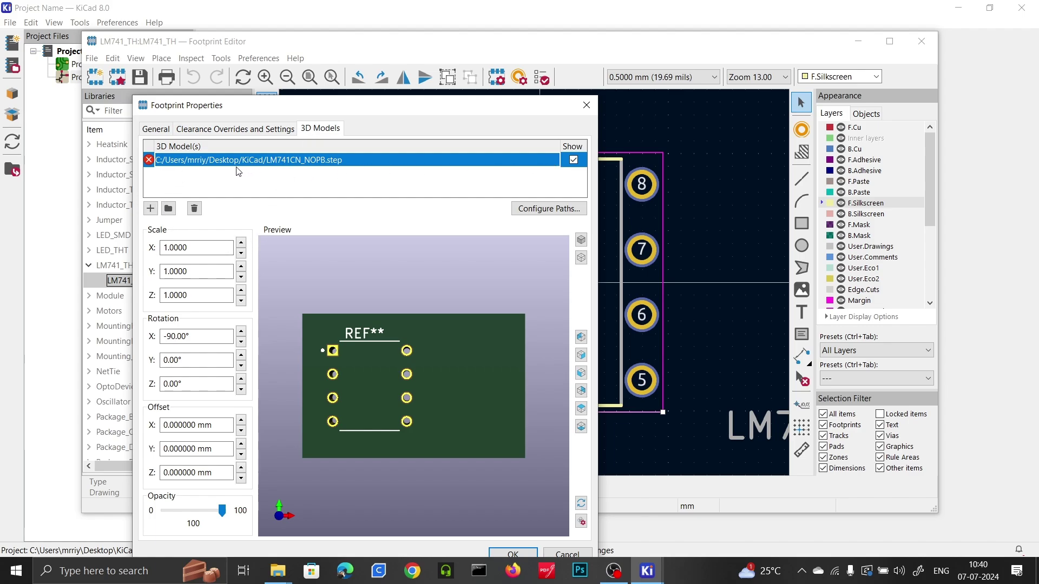
pyautogui.click(196, 208)
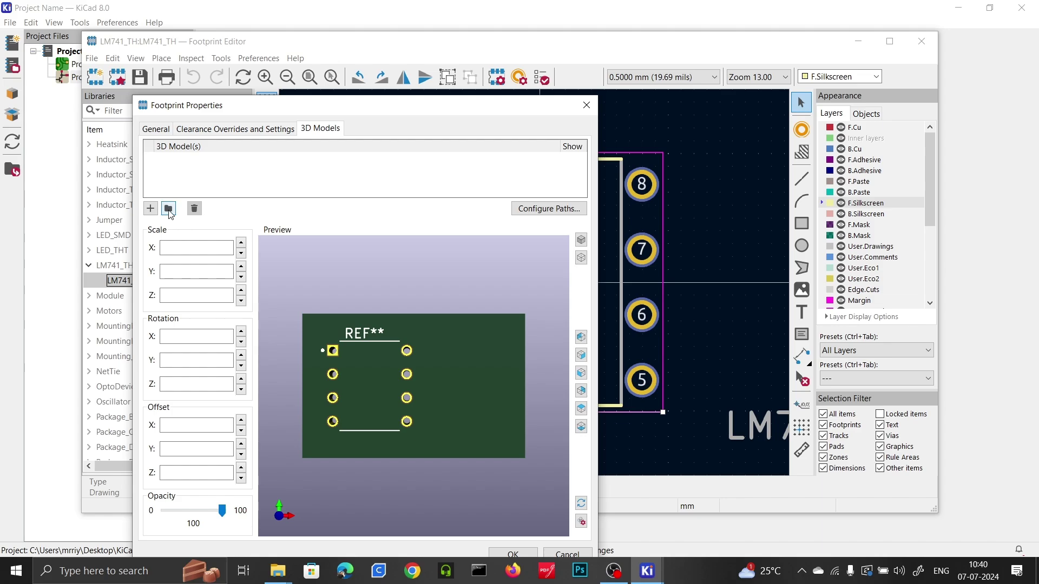
# Add the 3D model LM741CN_NOPB from the LM741 folder in the desktop's KiCad Library to the footprint.
pyautogui.click(169, 210)
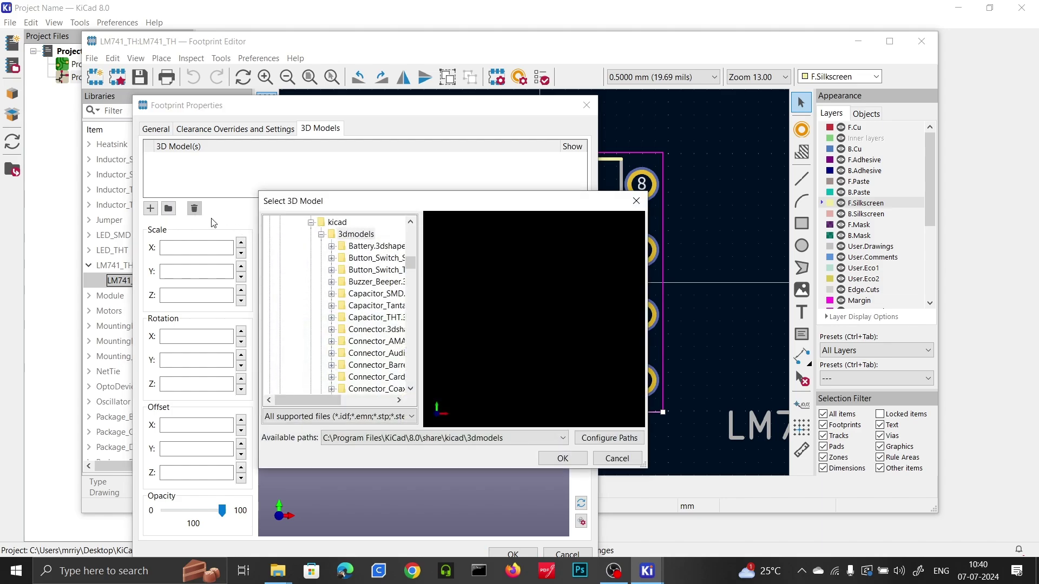
pyautogui.click(635, 202)
pyautogui.click(150, 209)
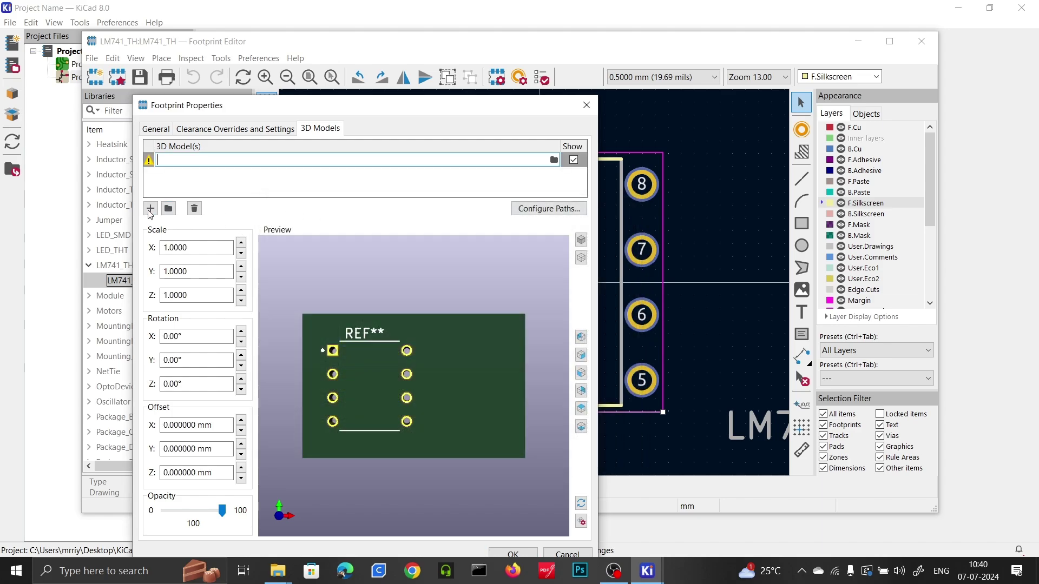
pyautogui.click(553, 160)
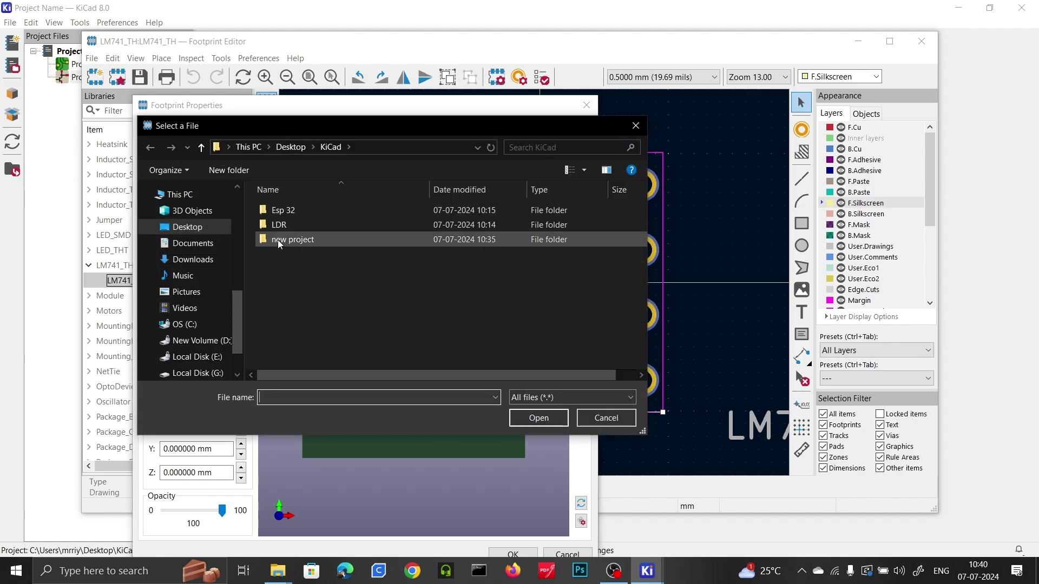
pyautogui.click(187, 226)
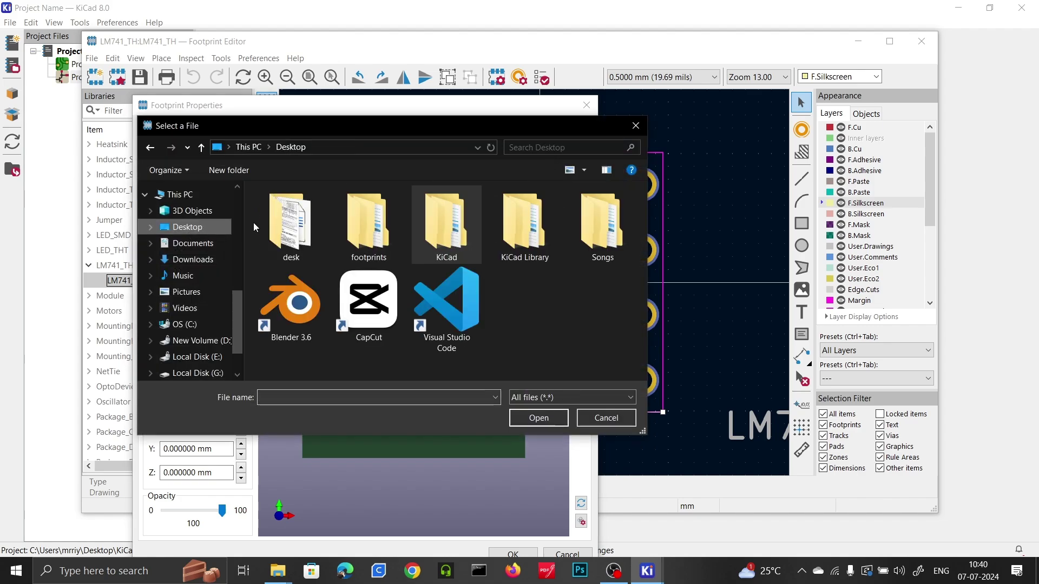
pyautogui.doubleClick(535, 227)
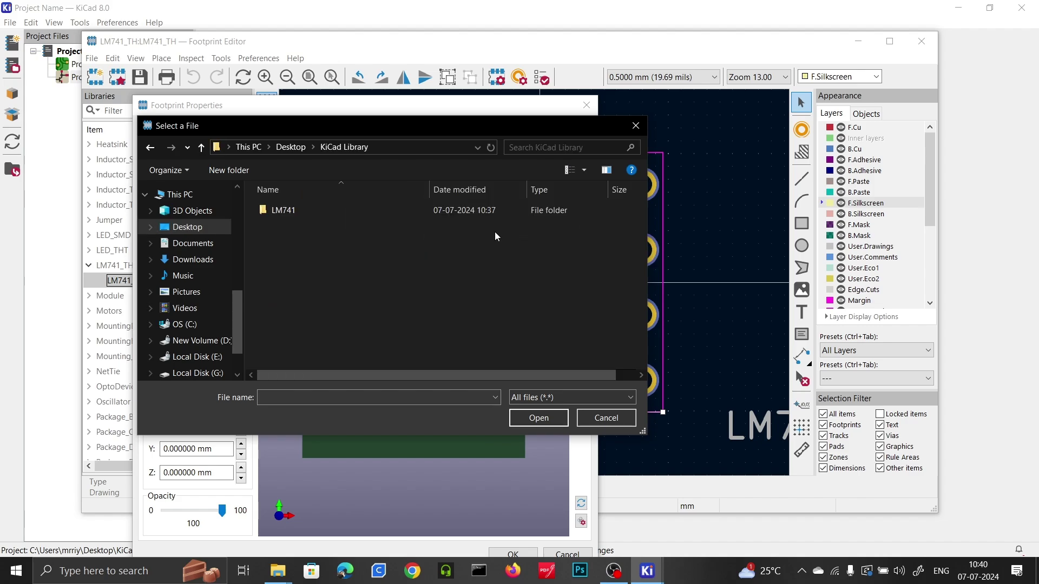
pyautogui.doubleClick(301, 213)
pyautogui.click(276, 252)
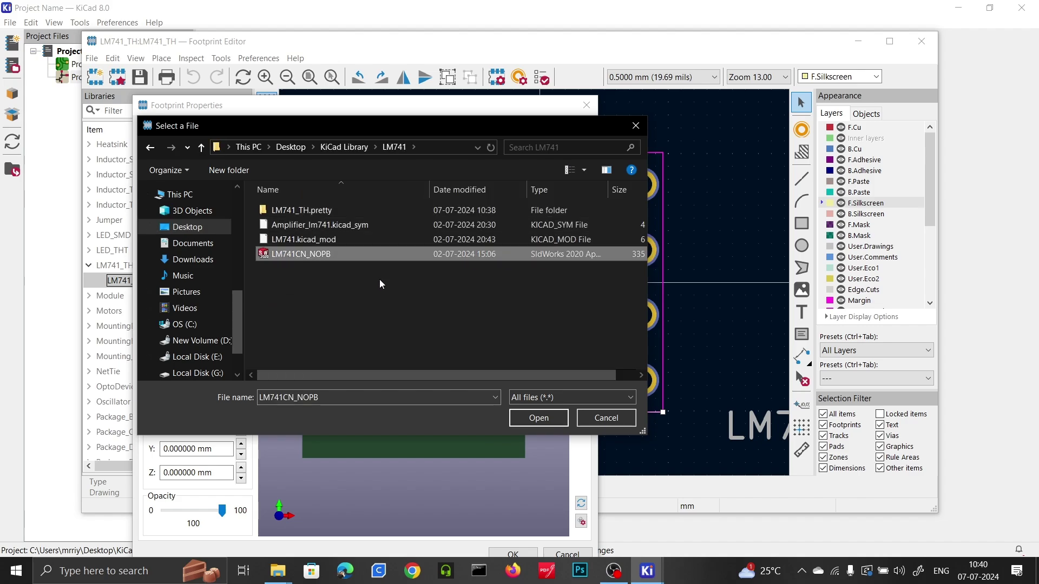
pyautogui.click(535, 418)
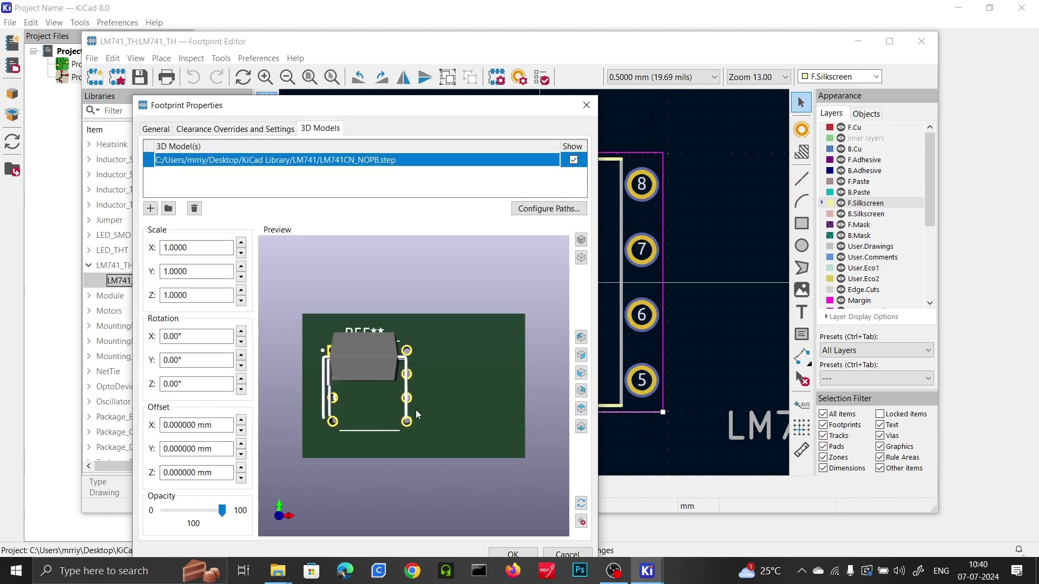
# Try increasing the 3D model's X, Y and Z scale one at a time, restoring each to 1.0000.
pyautogui.click(404, 452)
pyautogui.rightClick(412, 443)
pyautogui.moveTo(395, 446); pyautogui.dragTo(254, 303)
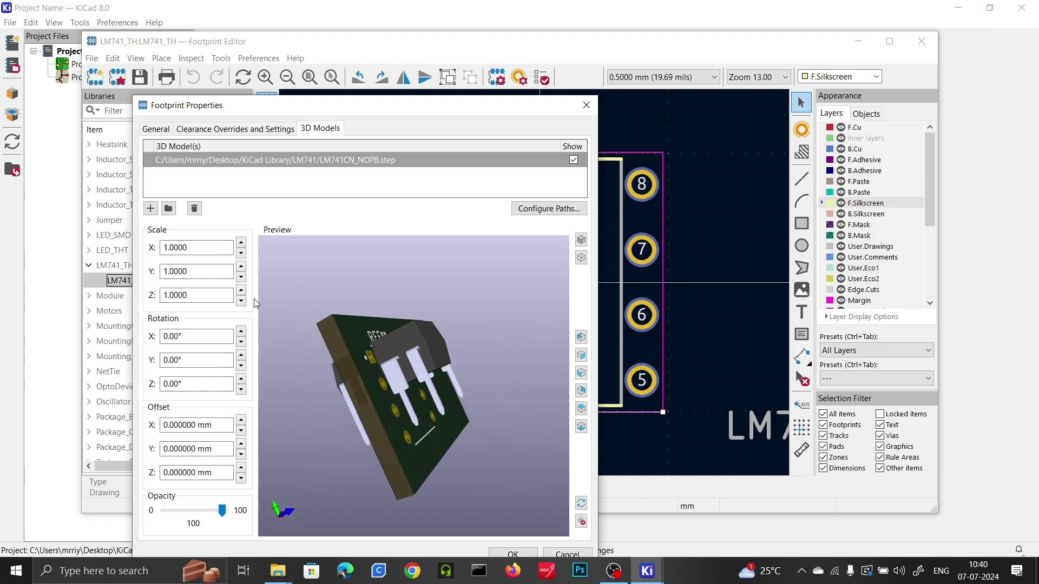
pyautogui.click(242, 243)
pyautogui.click(241, 253)
pyautogui.click(241, 267)
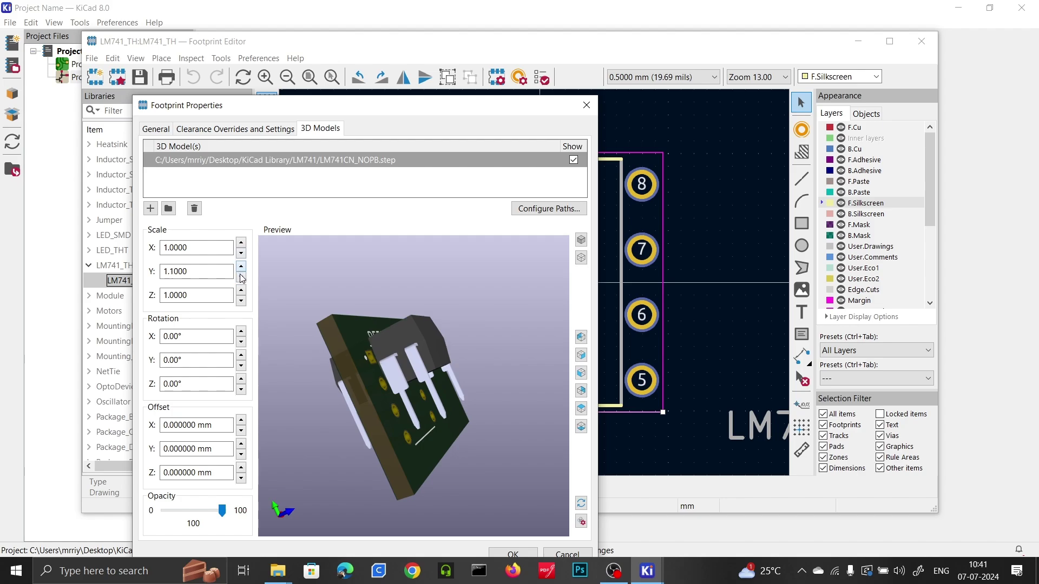
pyautogui.click(242, 277)
pyautogui.click(241, 290)
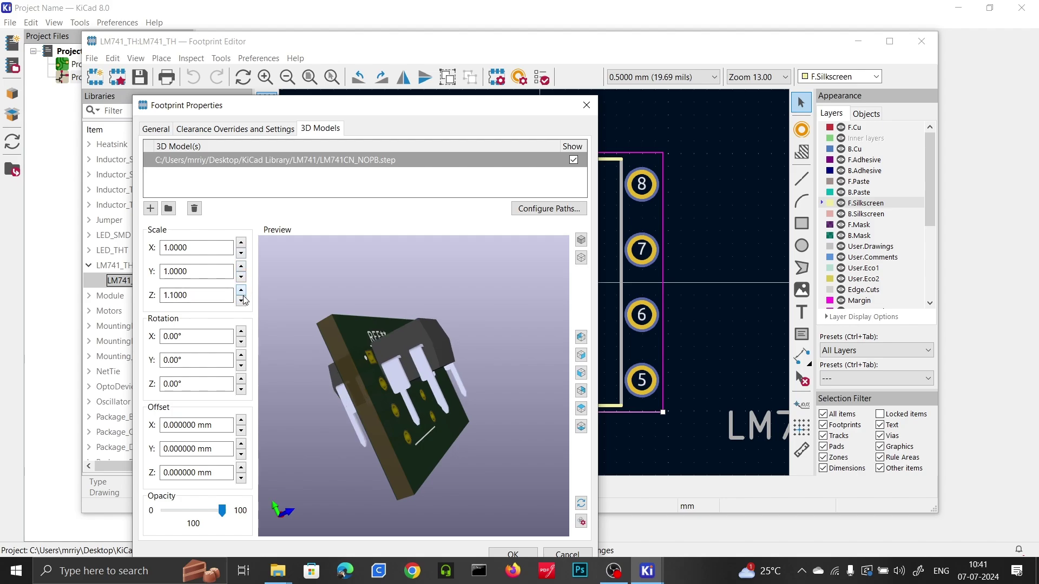
pyautogui.click(241, 302)
# Set the 3D model's X rotation to -90° and save the LM741_TH footprint, closing the Footprint Editor.
pyautogui.click(242, 332)
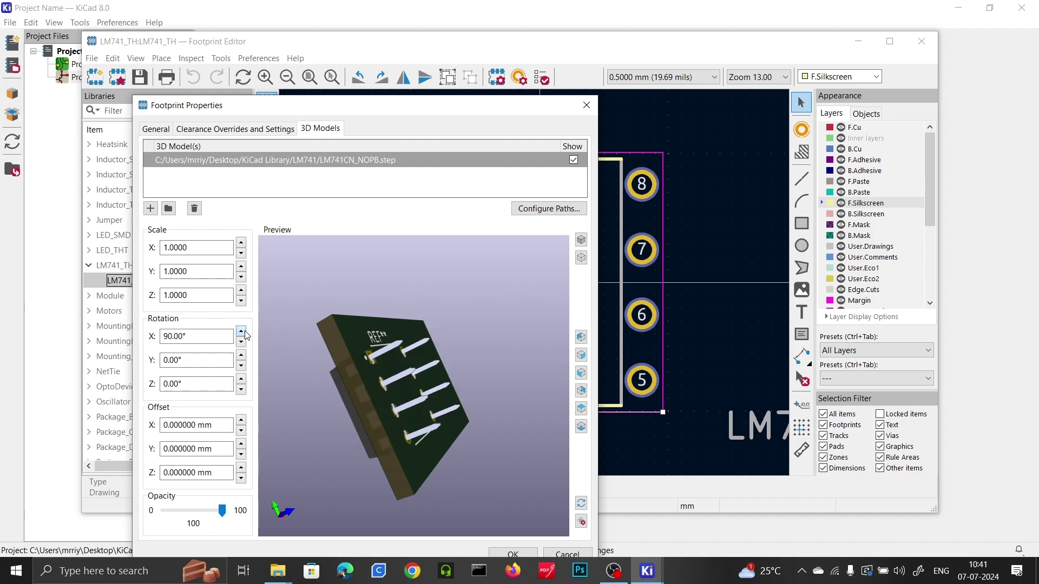
pyautogui.click(241, 342)
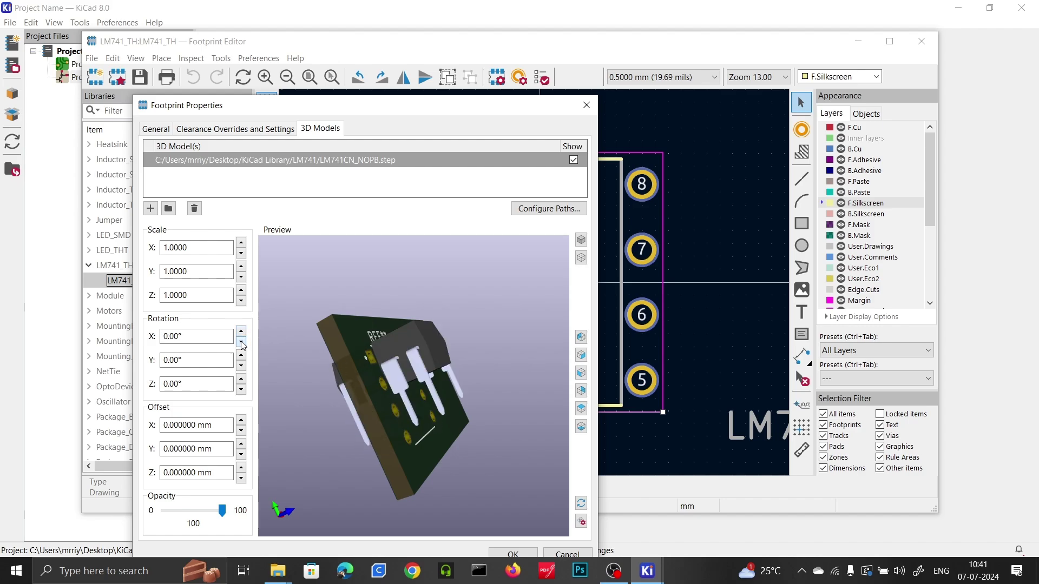
pyautogui.click(241, 342)
pyautogui.moveTo(461, 382); pyautogui.dragTo(378, 181)
pyautogui.moveTo(371, 112); pyautogui.dragTo(380, 54)
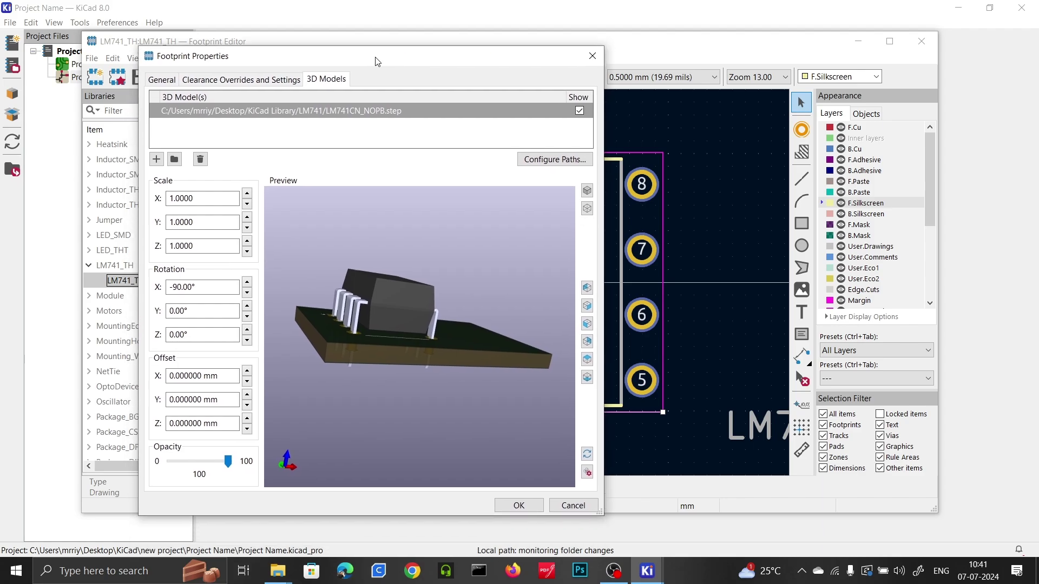
pyautogui.click(520, 496)
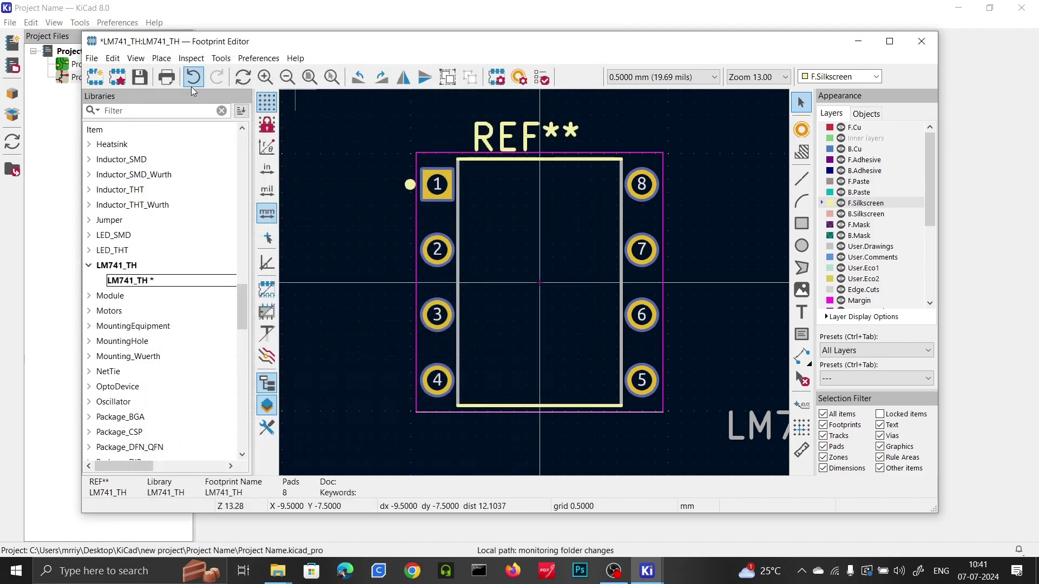
pyautogui.click(139, 79)
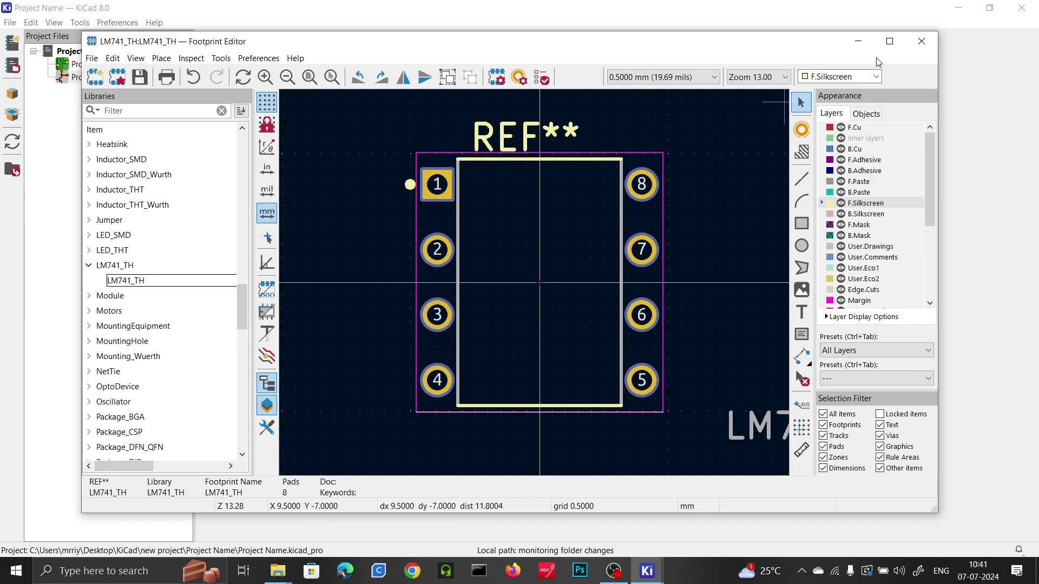
pyautogui.click(920, 43)
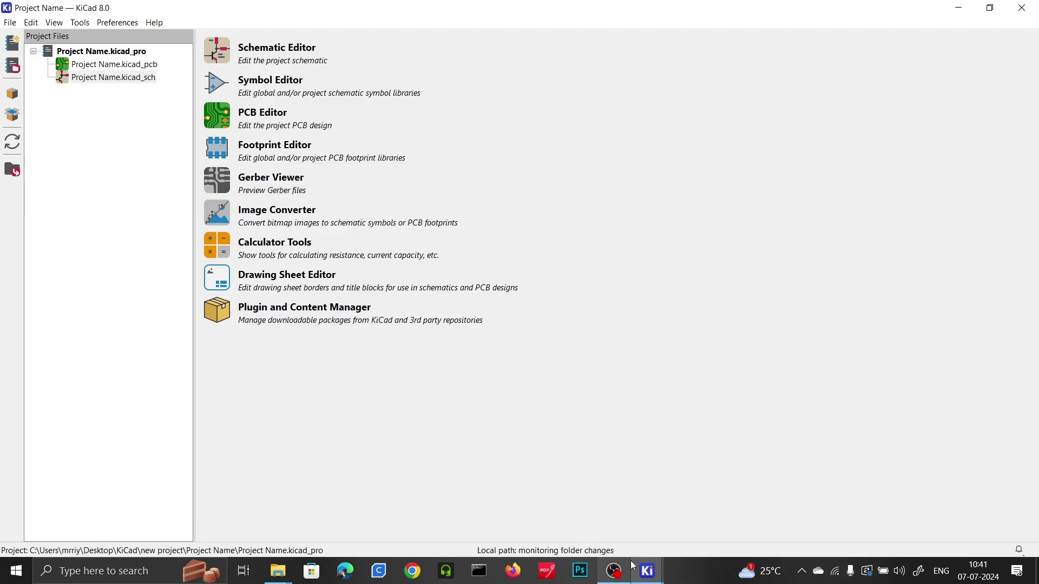
# Switch to the Schematic Editor and open the footprint assignments with U1 selected.
pyautogui.moveTo(645, 569)
pyautogui.click(698, 503)
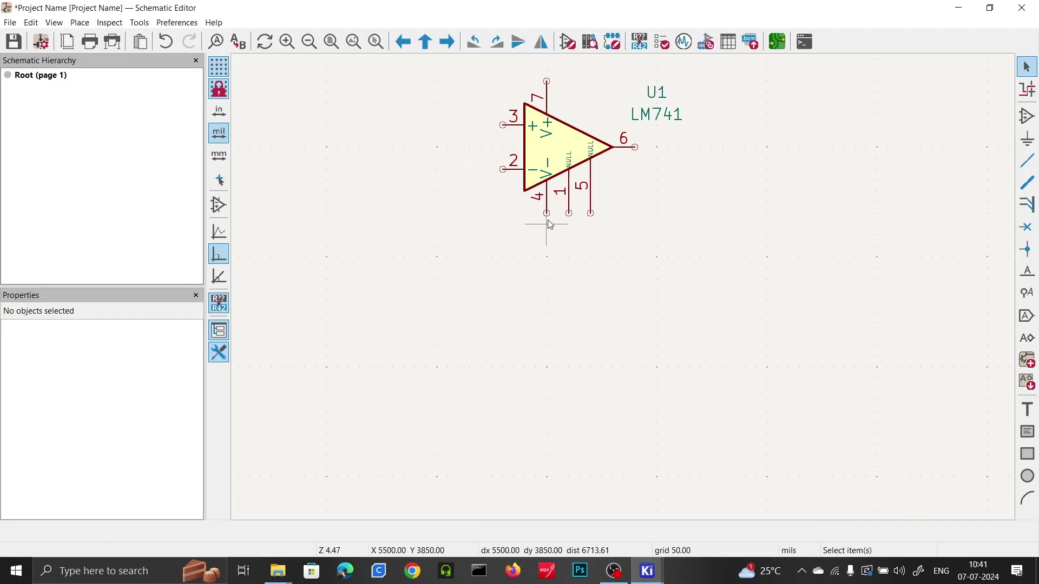
pyautogui.click(706, 43)
pyautogui.click(364, 80)
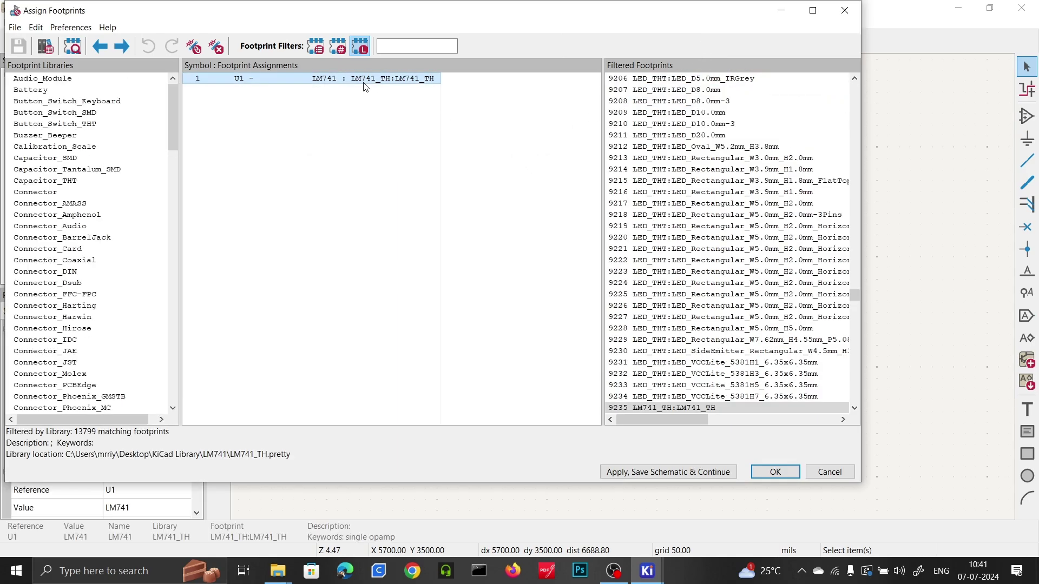
# Find the LM741_TH library among the footprint libraries and select its LM741_TH footprint.
pyautogui.scroll(-2, 51, 327)
pyautogui.scroll(-13, 50, 327)
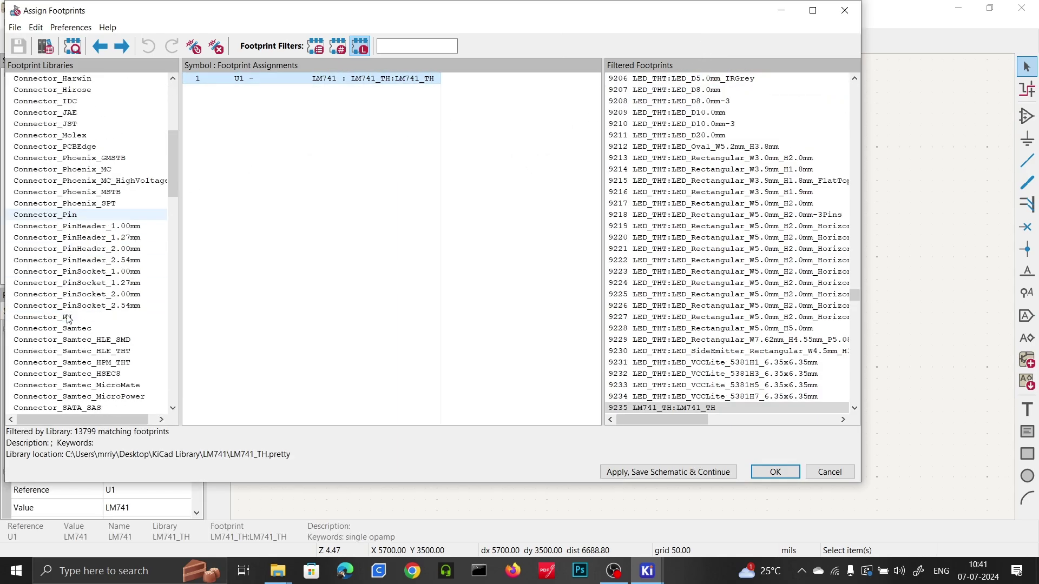
pyautogui.scroll(-4, 73, 318)
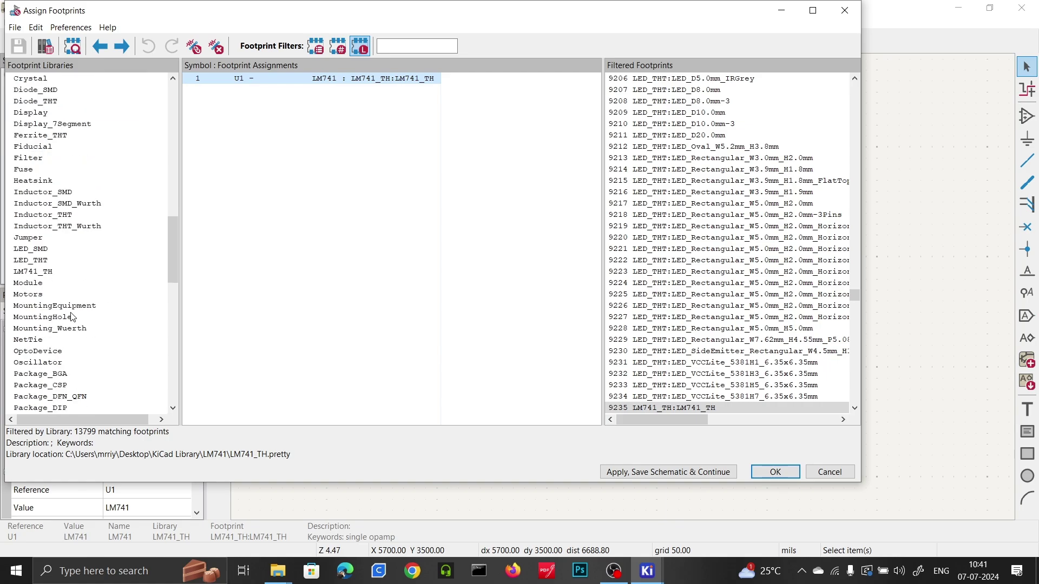
pyautogui.scroll(4, 73, 318)
pyautogui.scroll(-14, 73, 317)
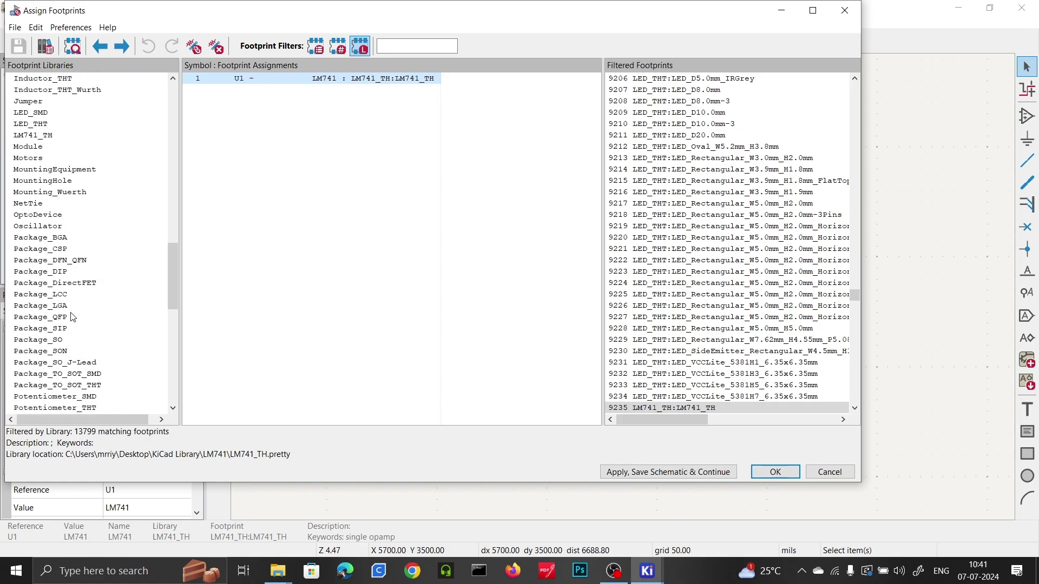
pyautogui.scroll(-4, 73, 317)
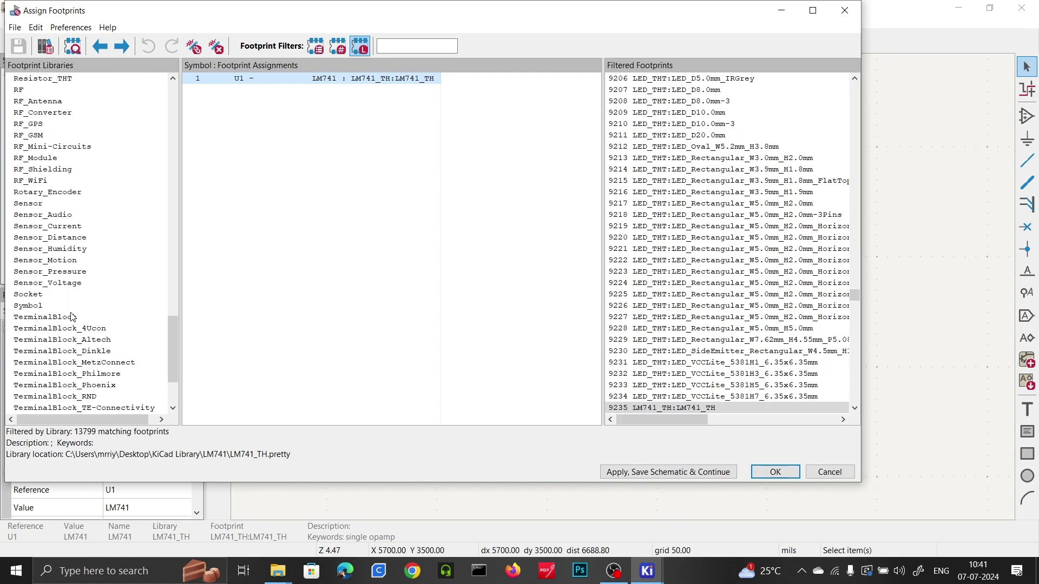
pyautogui.scroll(9, 73, 317)
pyautogui.scroll(-2, 73, 317)
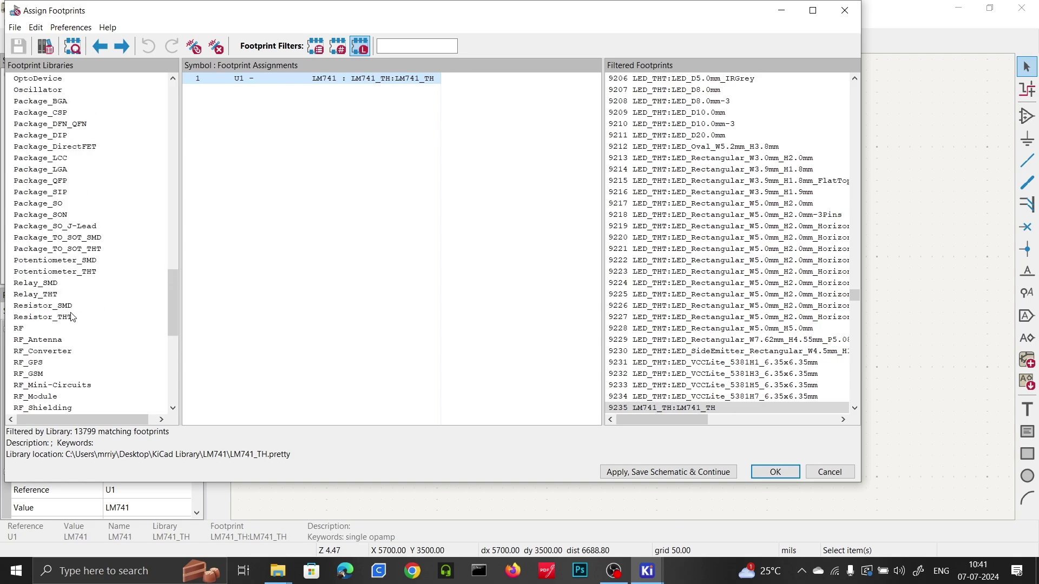
pyautogui.scroll(10, 73, 317)
pyautogui.scroll(-2, 73, 318)
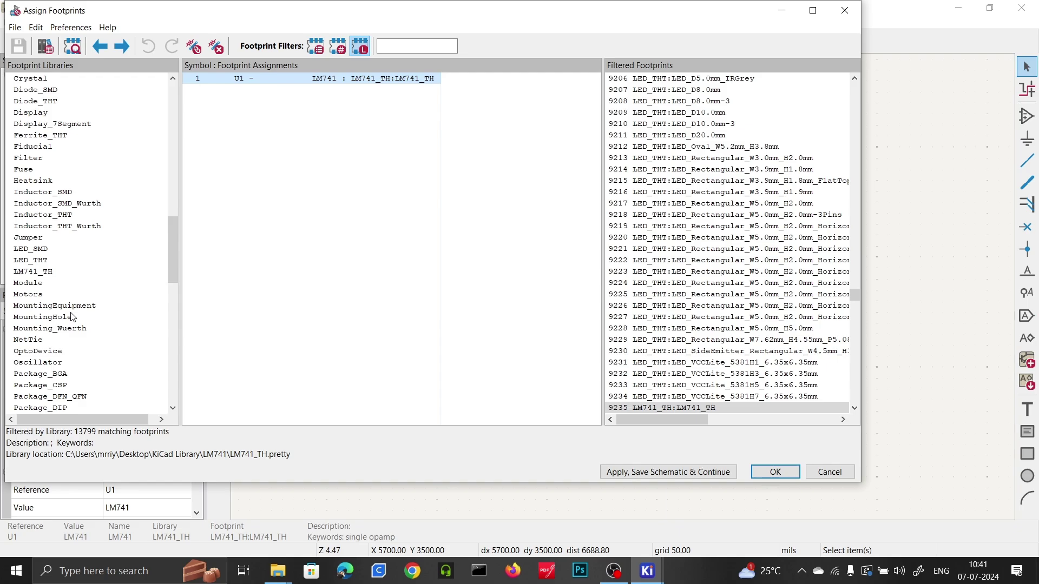
pyautogui.click(54, 271)
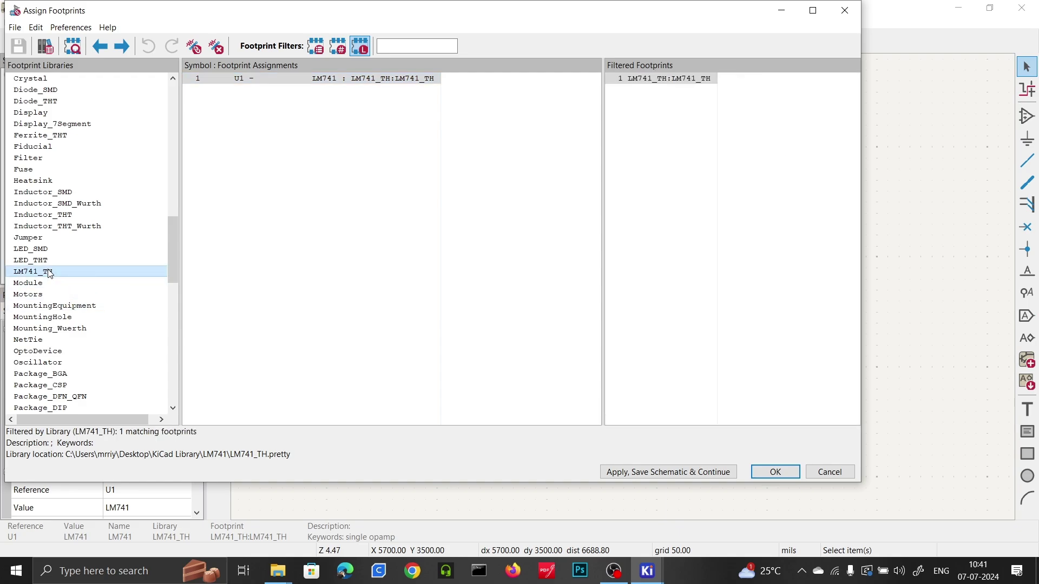
pyautogui.click(649, 78)
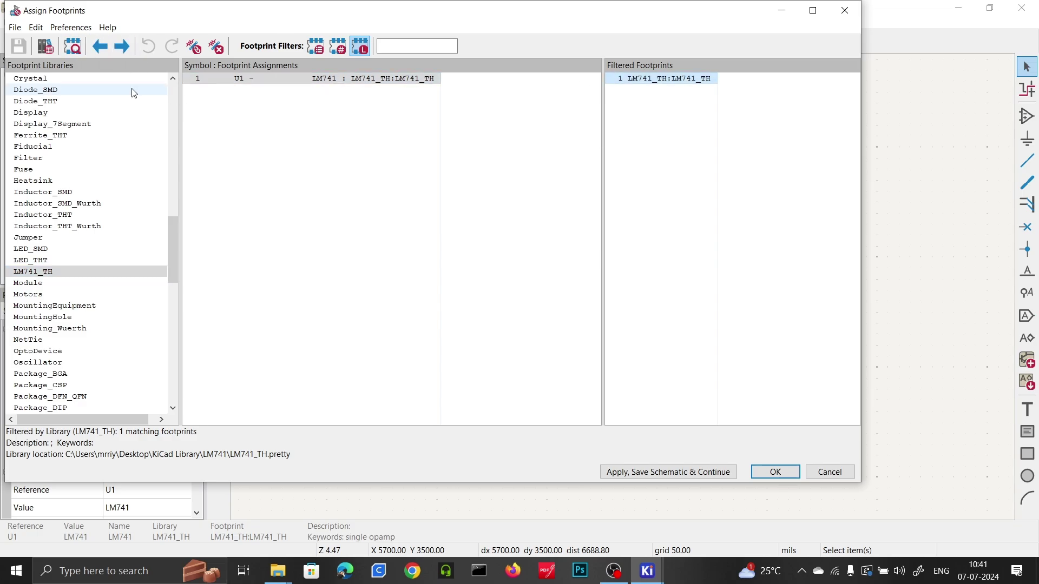
# Preview the selected LM741_TH footprint and inspect its 3D model from several angles, closing both viewers.
pyautogui.click(73, 48)
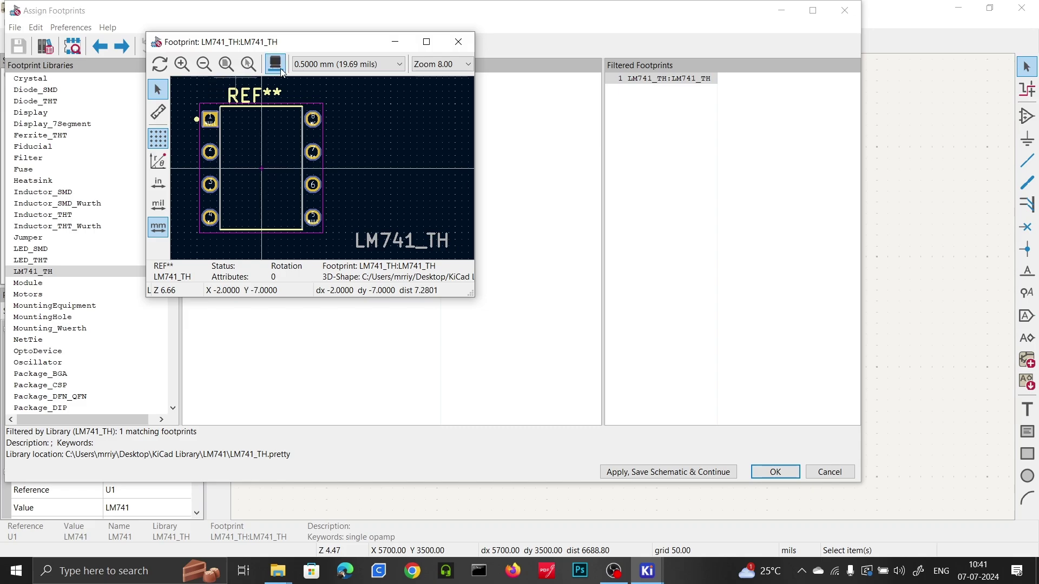
pyautogui.click(275, 64)
pyautogui.moveTo(412, 288); pyautogui.dragTo(466, 279)
pyautogui.moveTo(377, 311); pyautogui.dragTo(592, 433)
pyautogui.click(1022, 8)
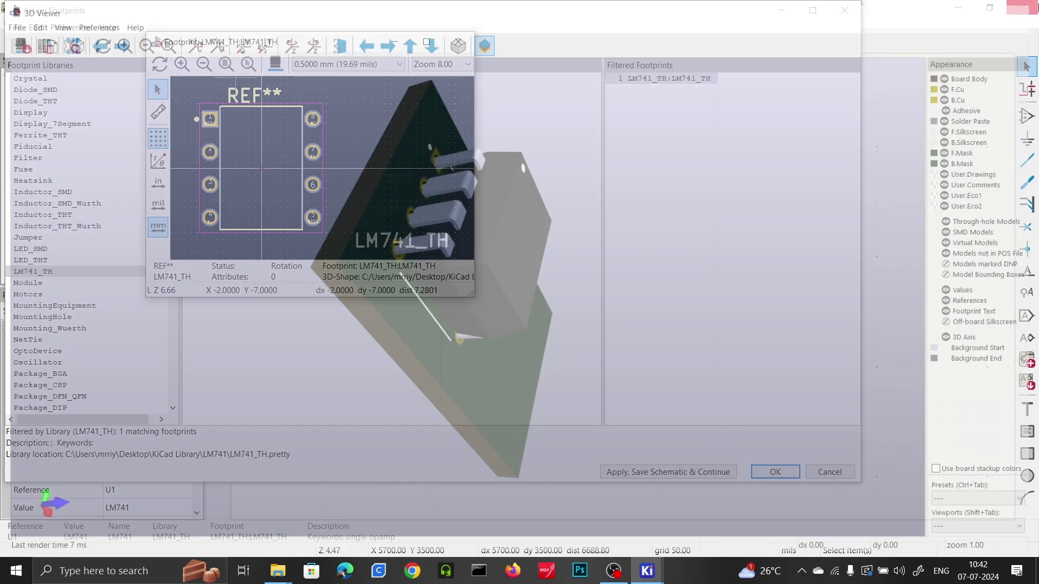
pyautogui.click(471, 41)
# Accept U1's footprint assignment and return to the schematic.
pyautogui.rightClick(446, 154)
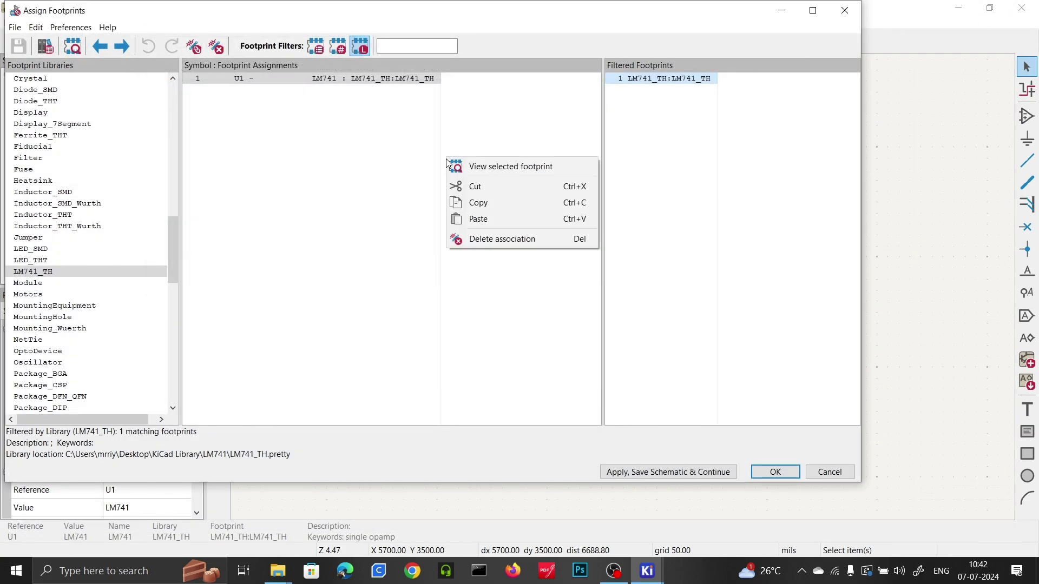
pyautogui.click(391, 174)
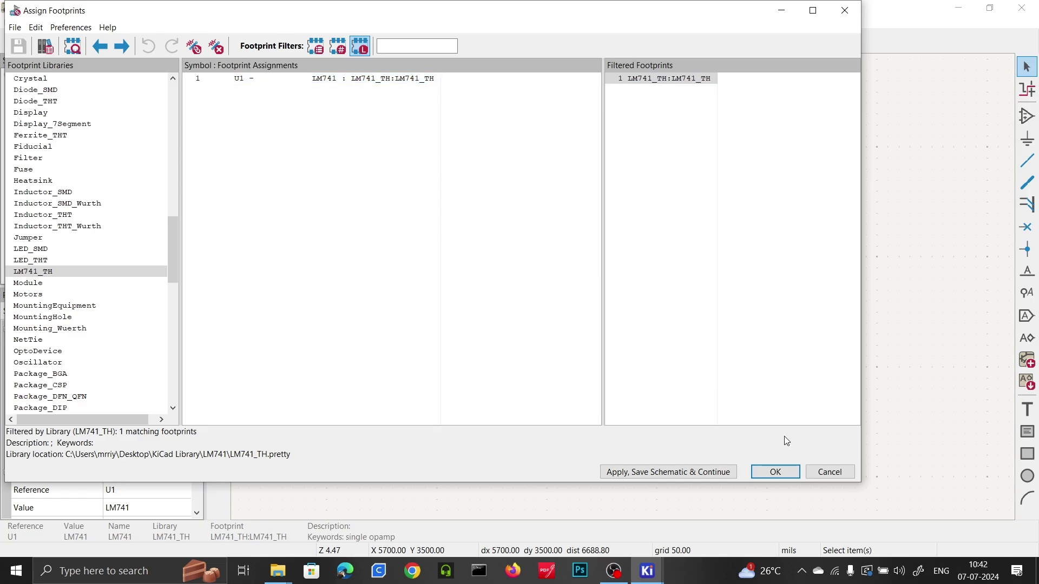
pyautogui.click(776, 472)
pyautogui.scroll(-3, 533, 219)
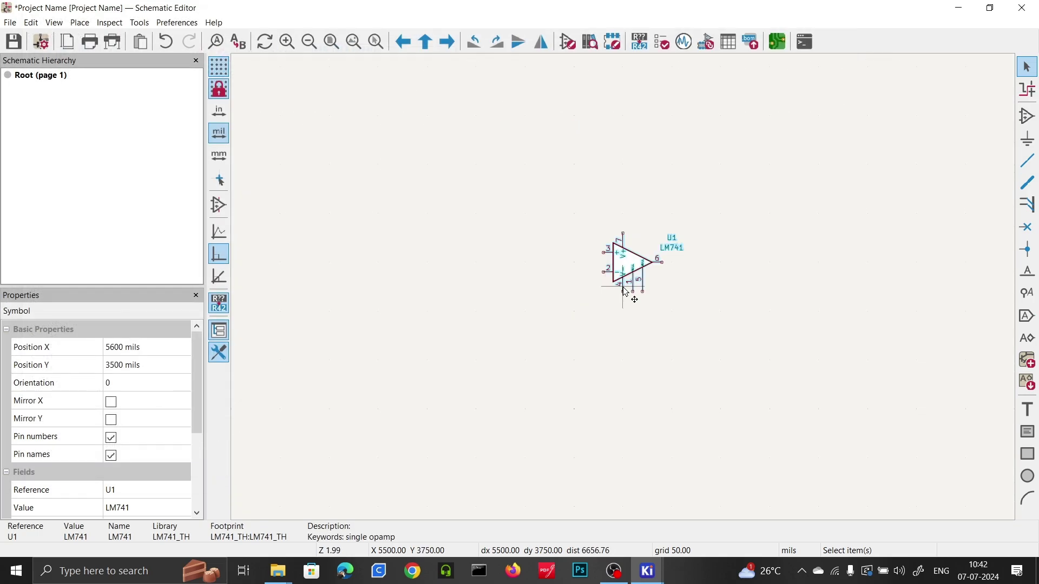
pyautogui.scroll(5, 625, 293)
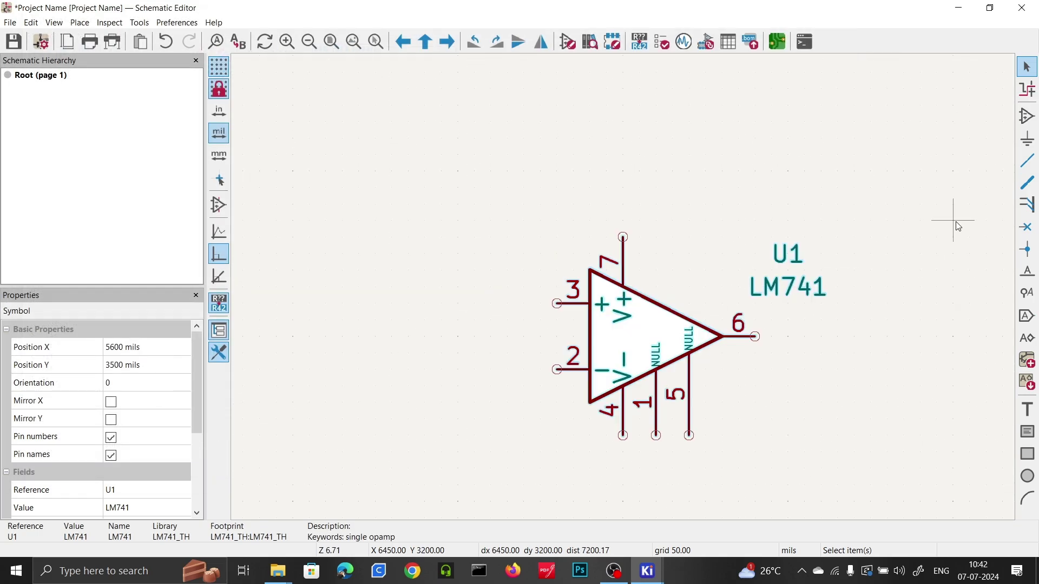